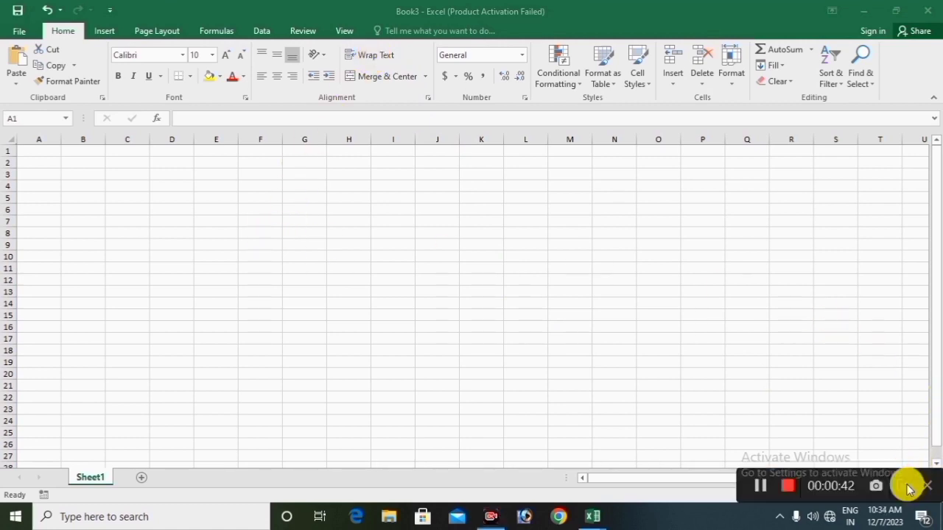
- Enter the heading "VISION IT COMPUTER INSTITUTE" followed by the institute's postal address in cell C1
click(114, 189)
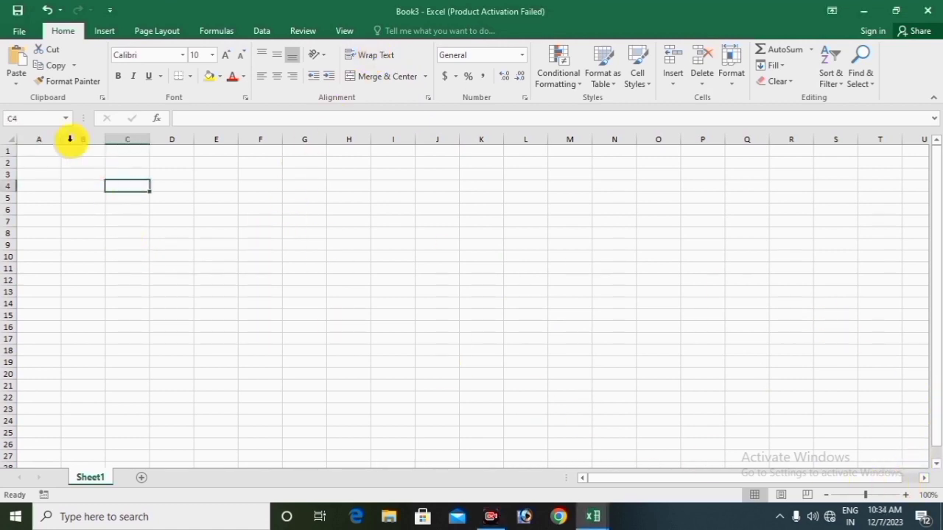
click(137, 152)
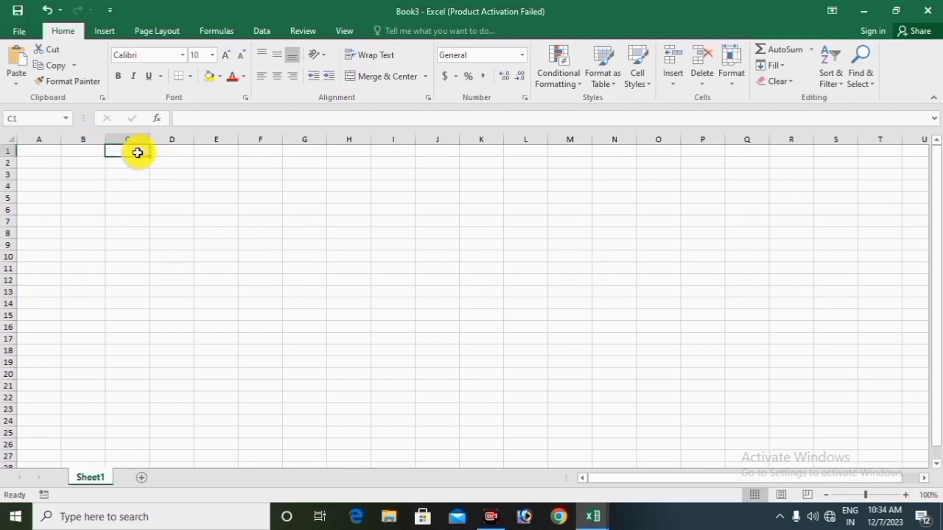
text(V)
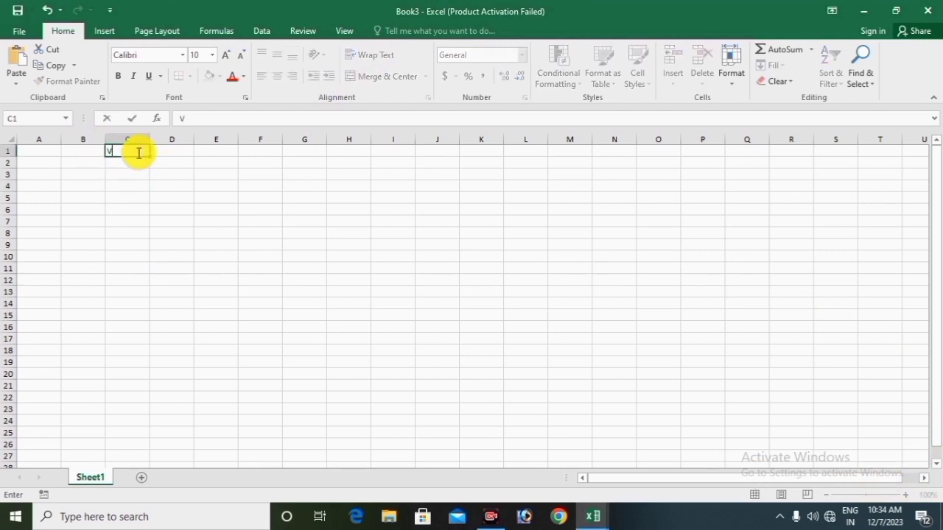
text(ISION IT COMP)
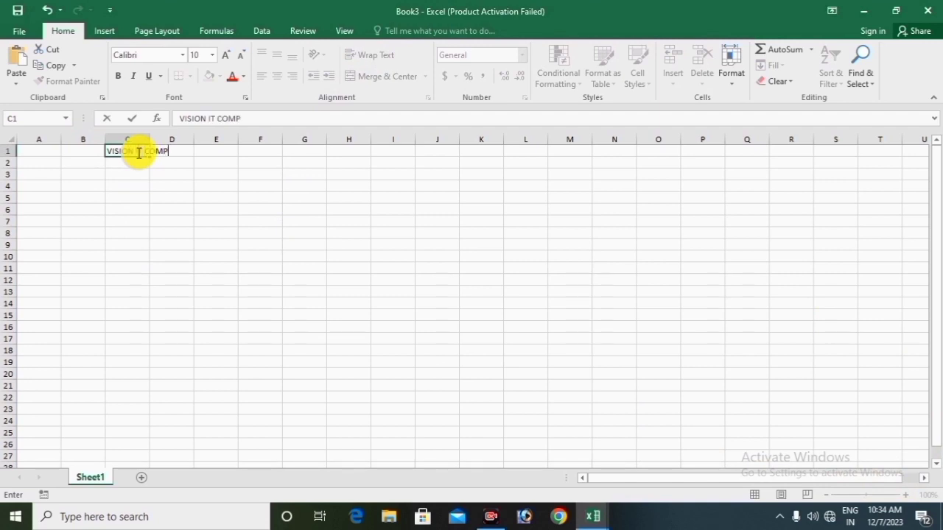
text(UTER INSTI)
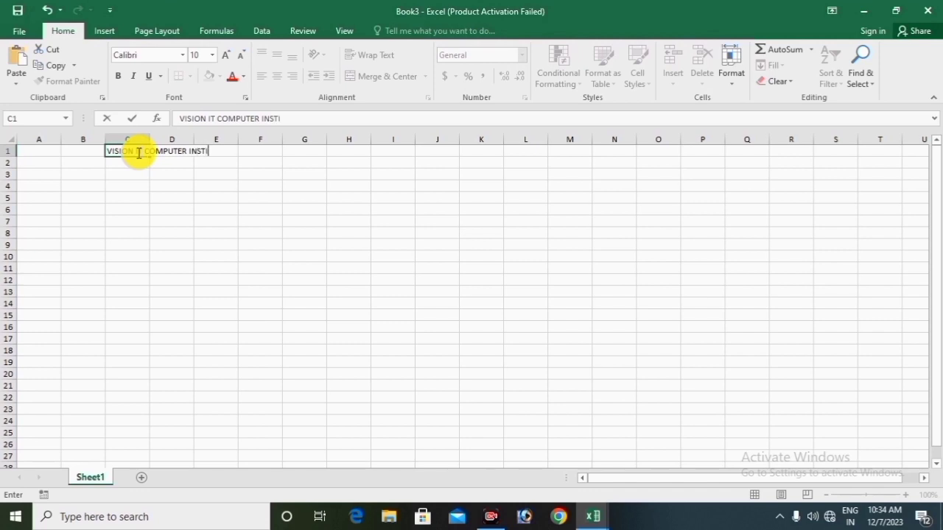
text(TUTE)
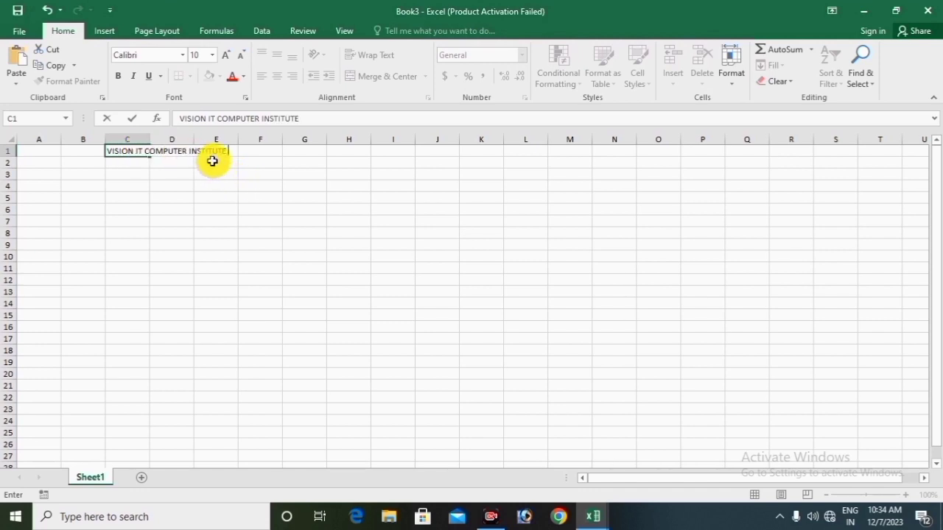
text( sadhoganj varabasi 221203)
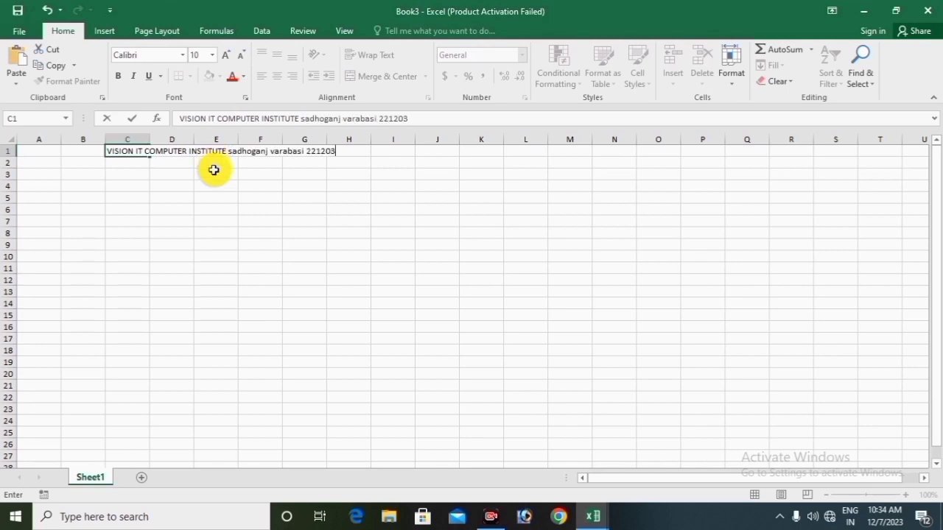
click(226, 169)
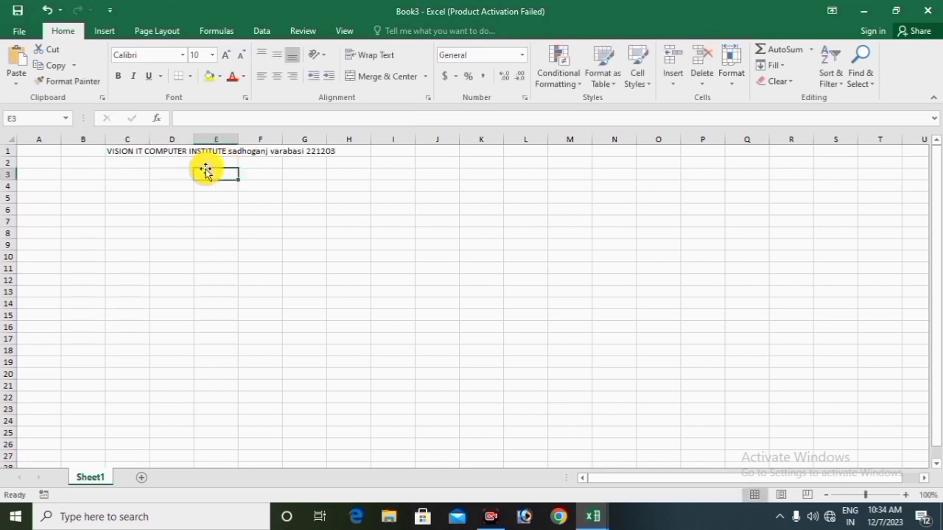
- Wrap the heading text within cell C1
click(124, 152)
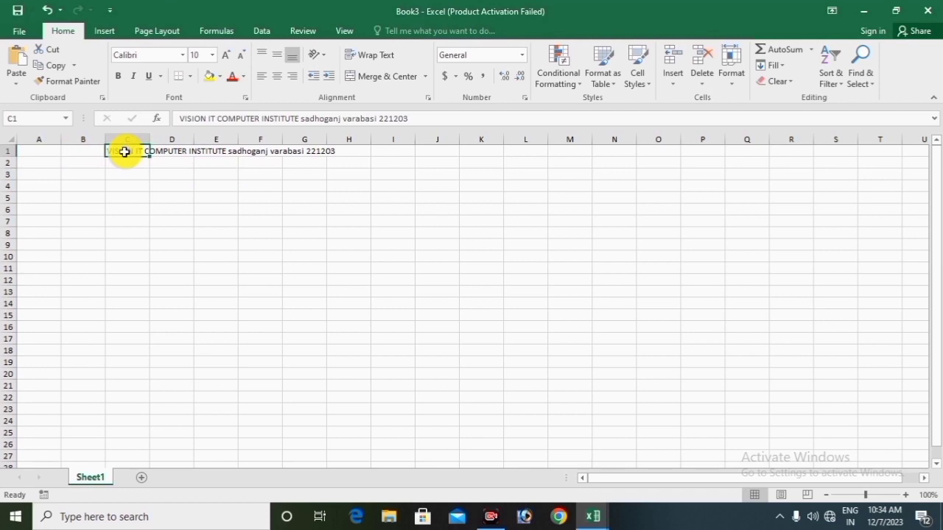
click(372, 58)
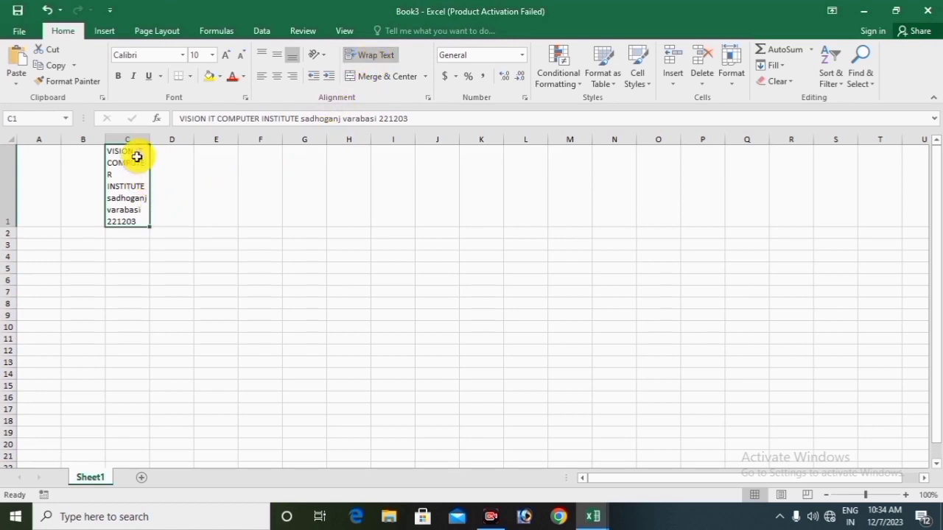
click(206, 203)
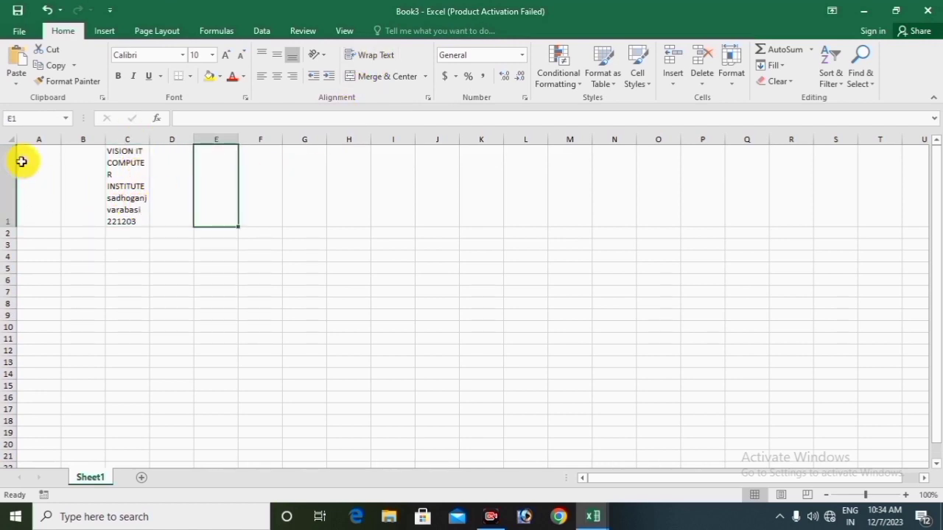
- Merge and center the heading across cells A1:H1, dismissing the clipboard message
drag(21, 159, 355, 176)
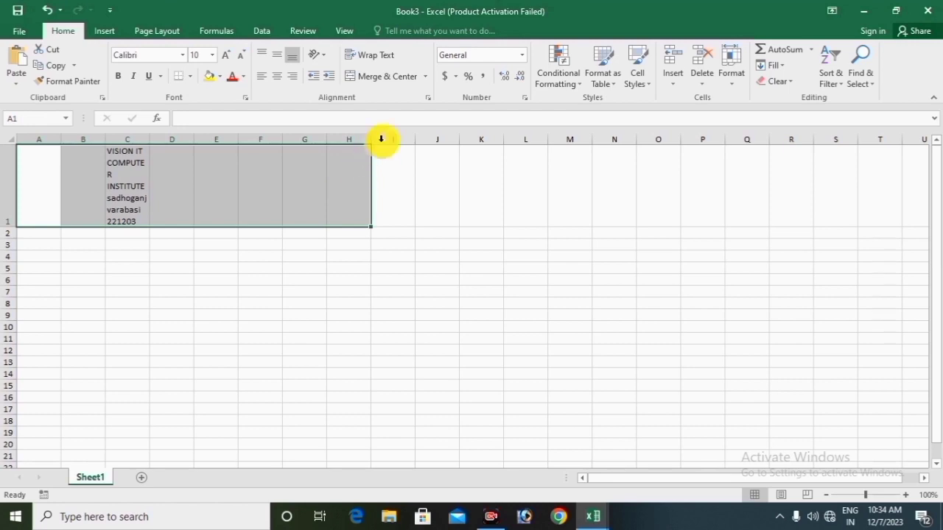
click(426, 76)
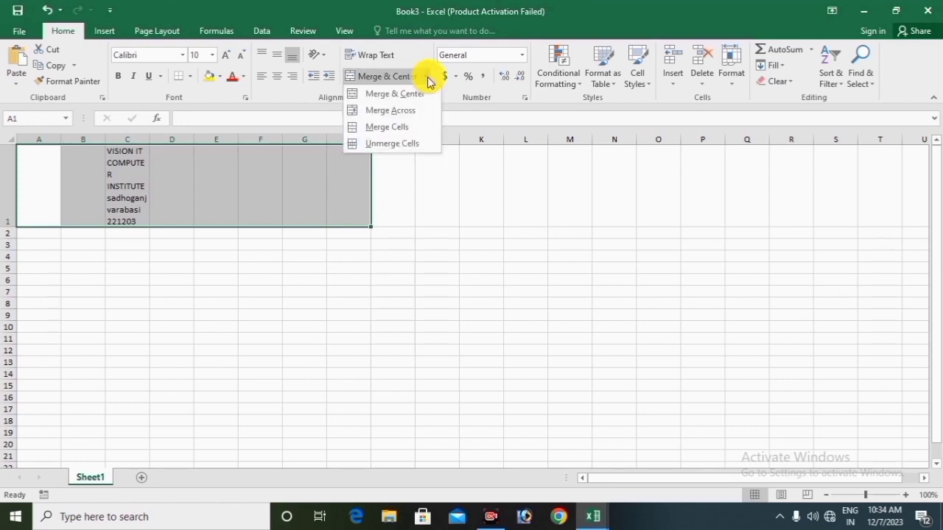
click(410, 94)
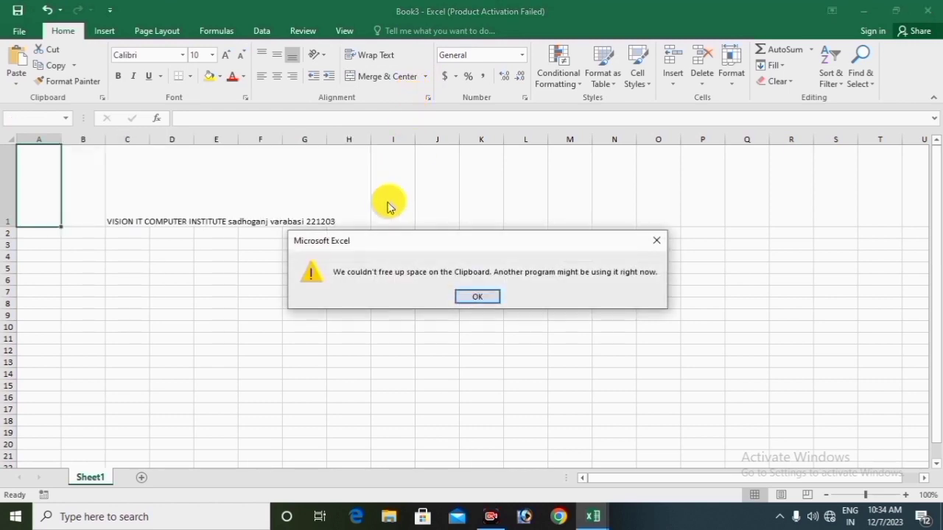
click(471, 298)
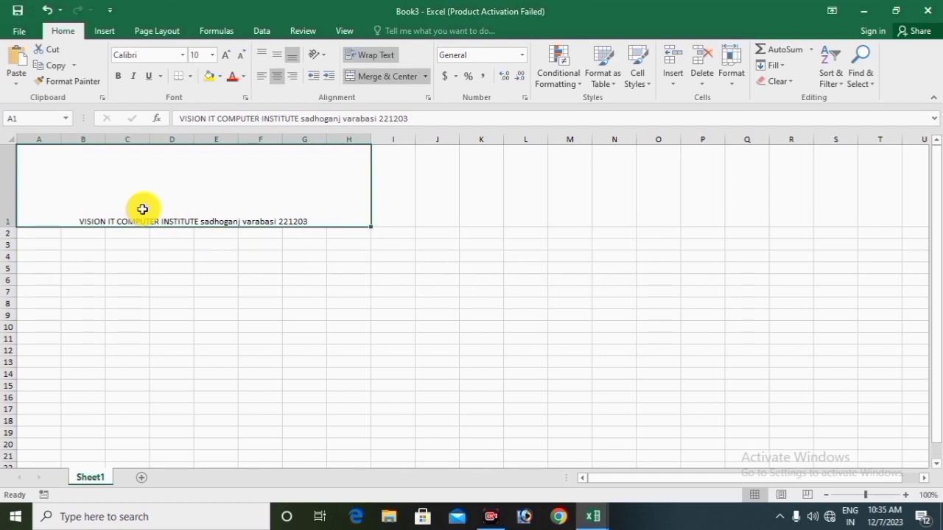
- Middle-align the merged heading vertically and increase its font size to 22
click(277, 59)
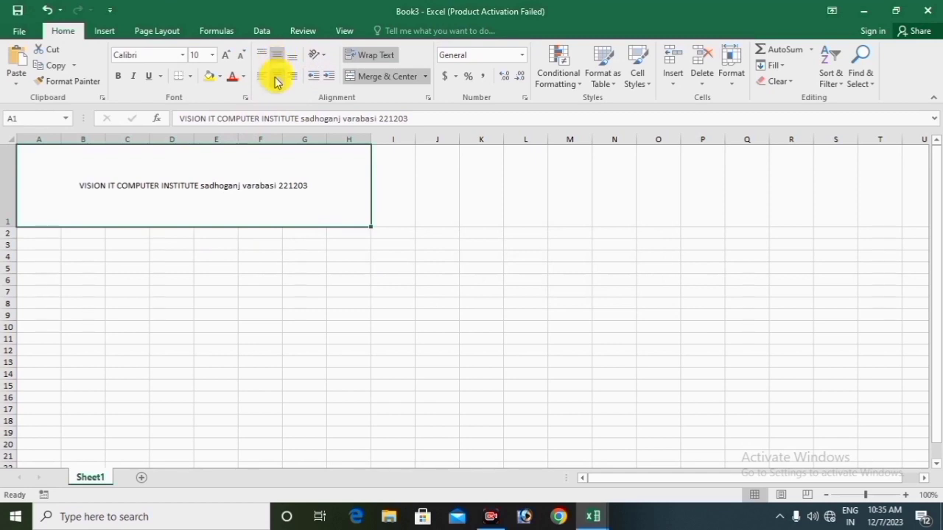
click(230, 59)
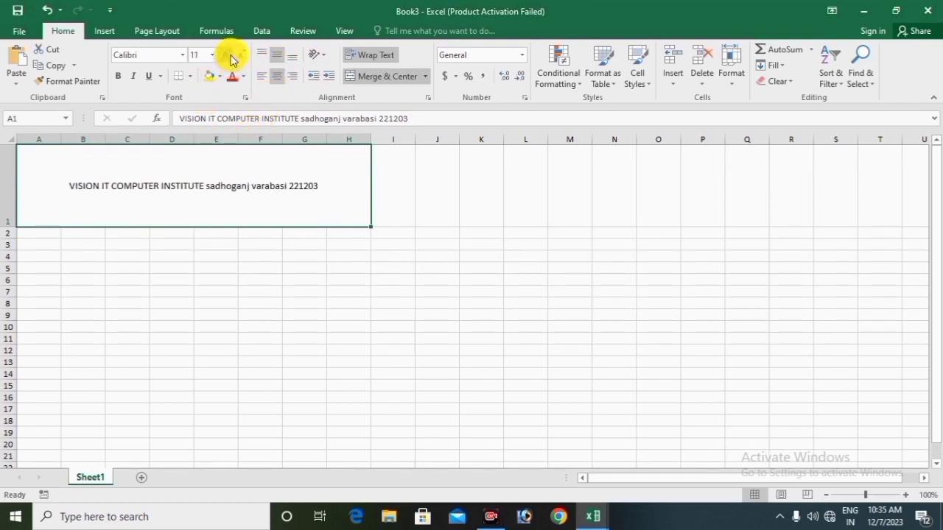
click(231, 59)
click(230, 59)
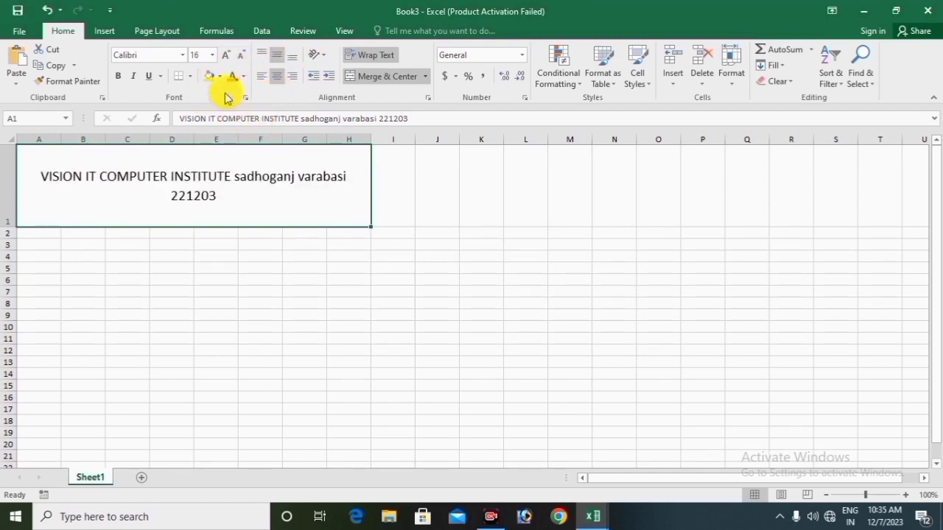
click(227, 54)
click(227, 54)
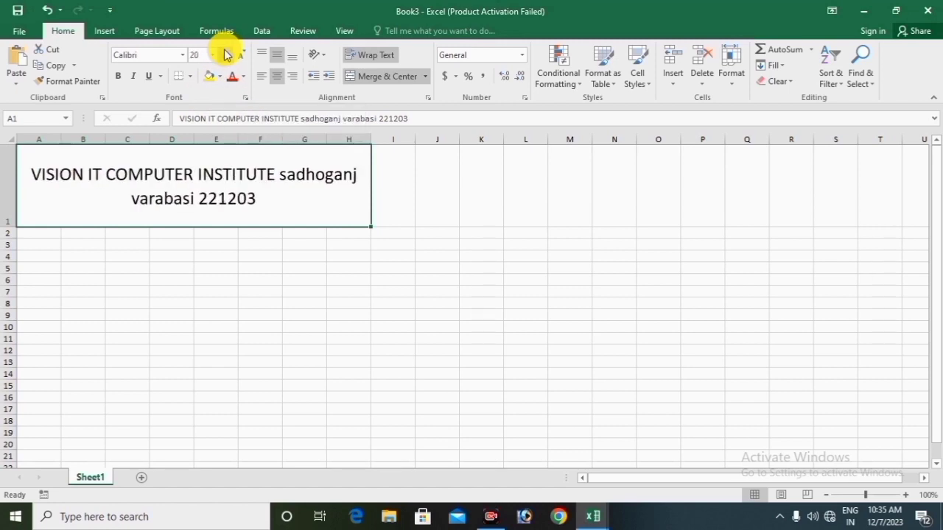
click(226, 54)
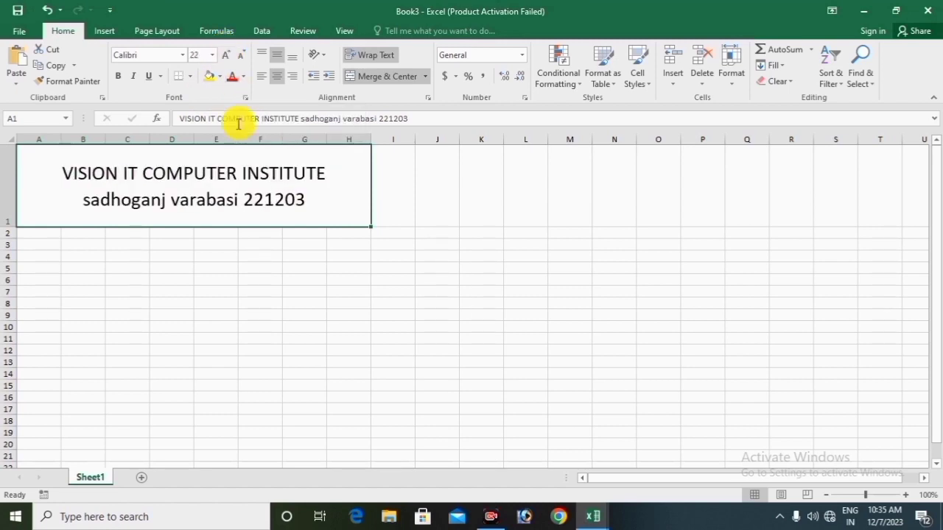
- Set only the "VISION IT COMPUTER INSTITUTE" part of the heading in the Algerian font
double_click(243, 179)
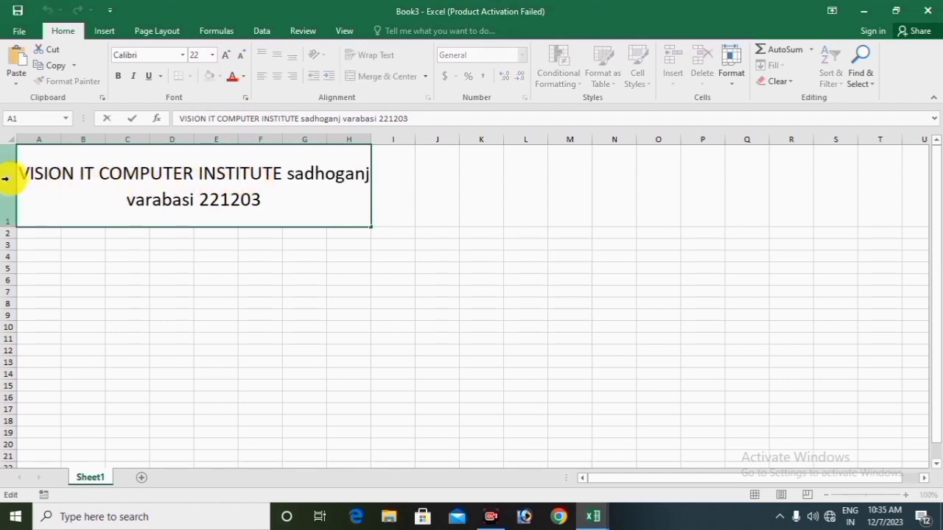
drag(21, 173, 284, 175)
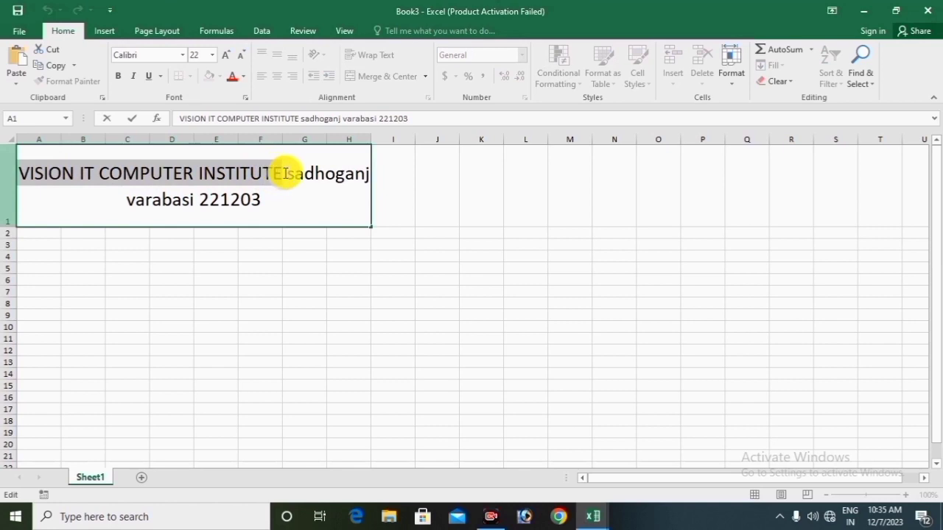
click(182, 55)
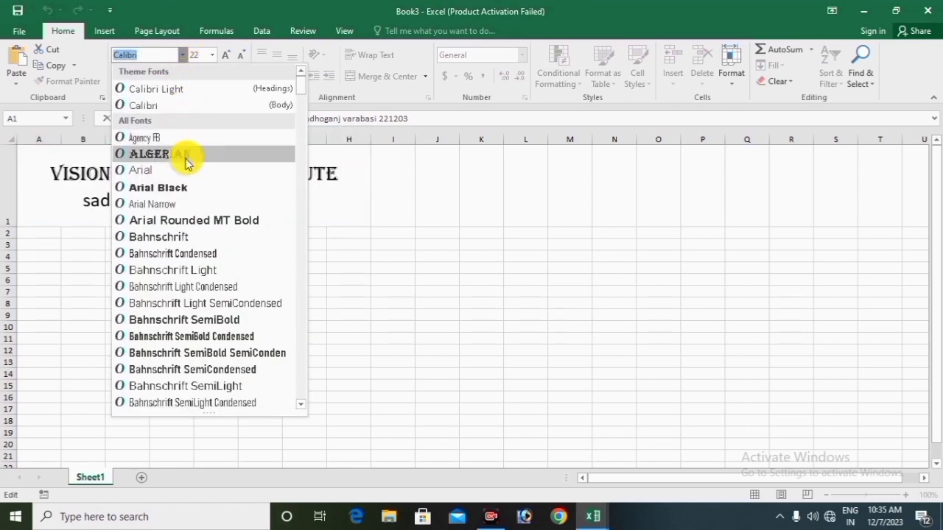
click(185, 157)
- Format the address line of the heading in Arial Narrow at font size 18
click(244, 200)
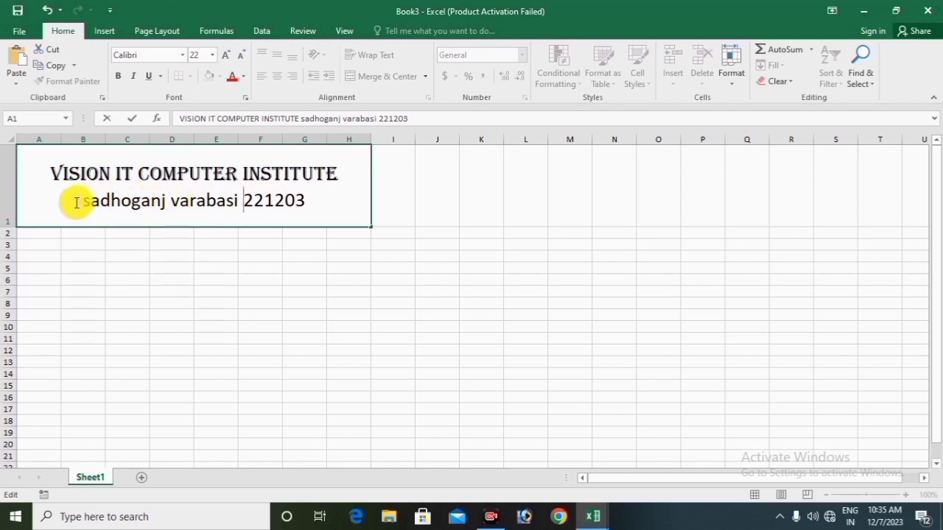
drag(77, 203, 319, 196)
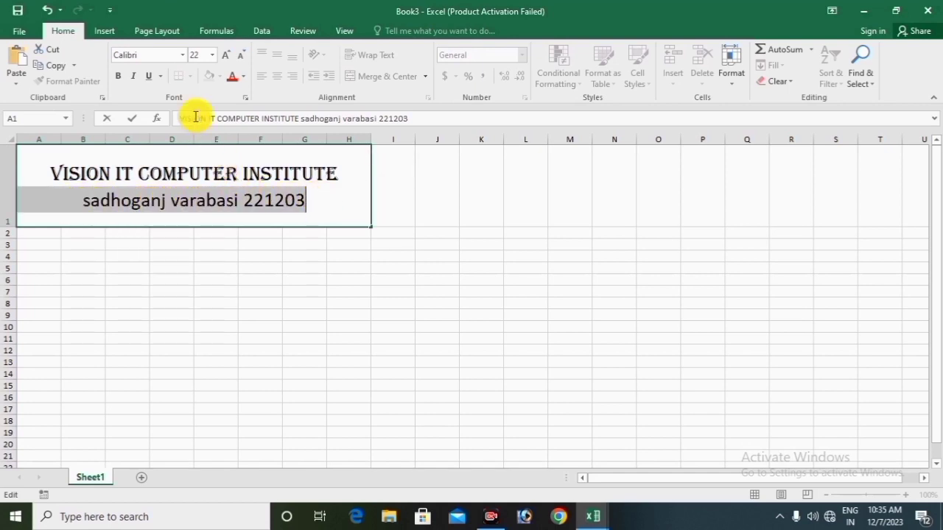
click(182, 55)
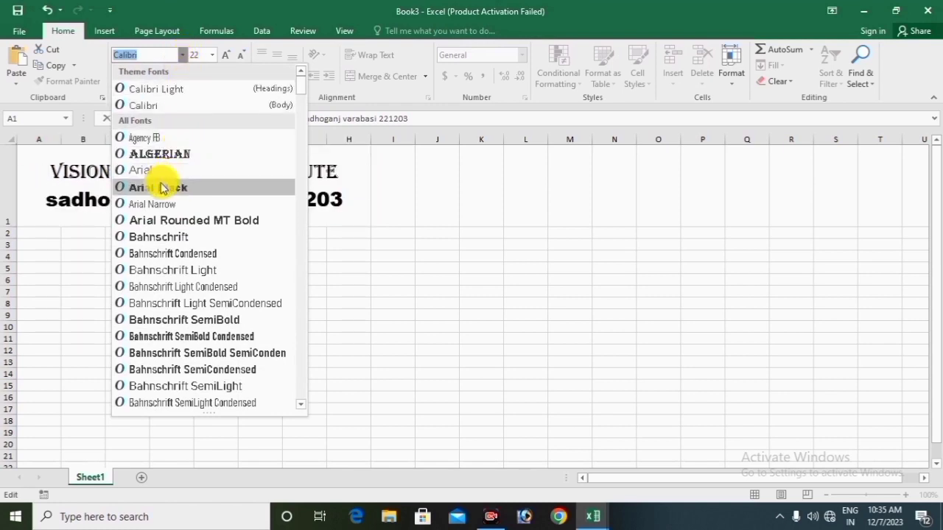
click(165, 211)
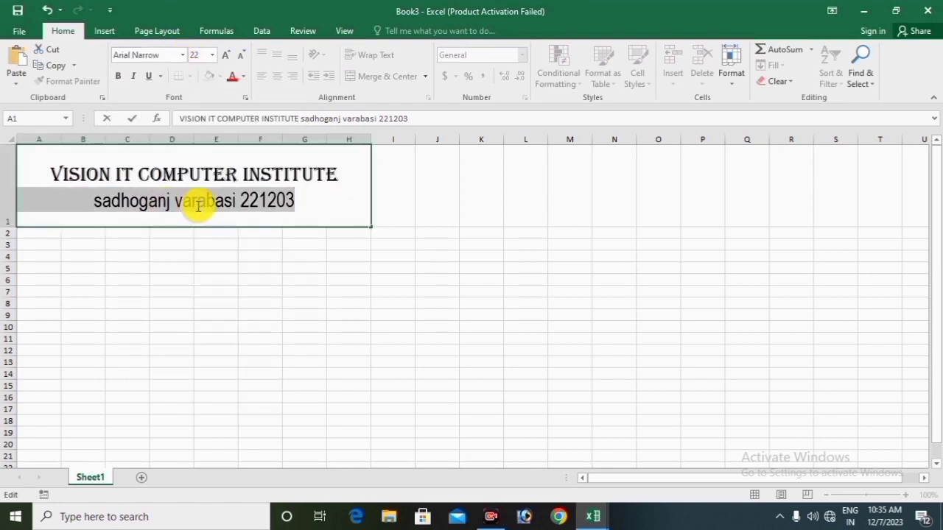
click(244, 56)
click(245, 55)
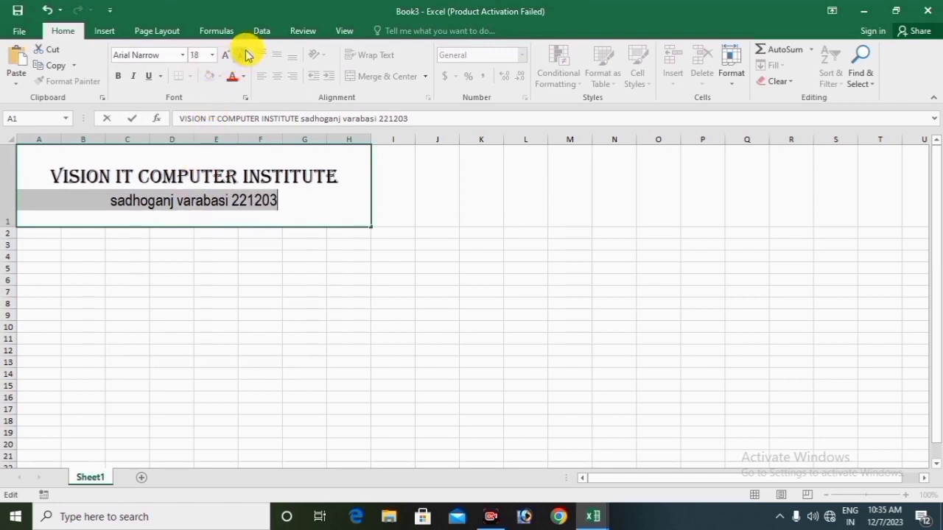
click(341, 210)
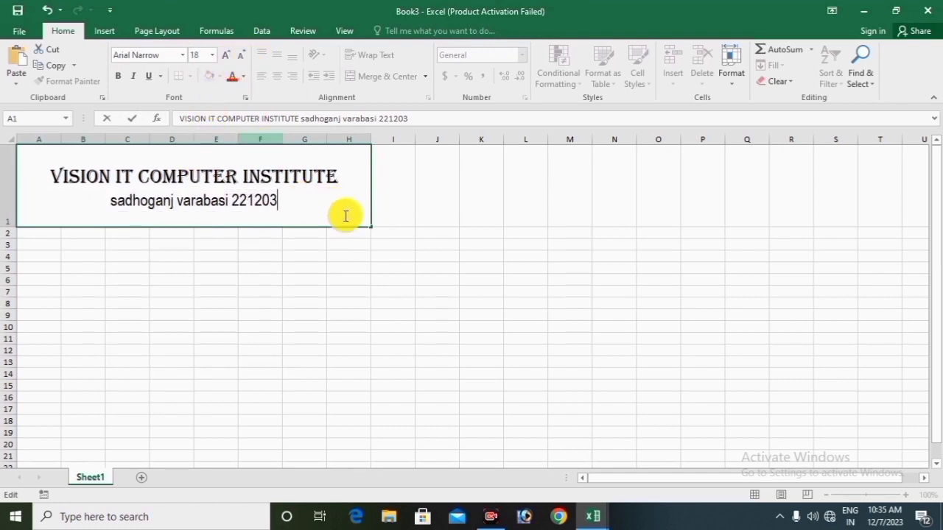
- Reduce row 1's height to fit both heading lines closely and fill the merged heading cell with yellow
click(9, 230)
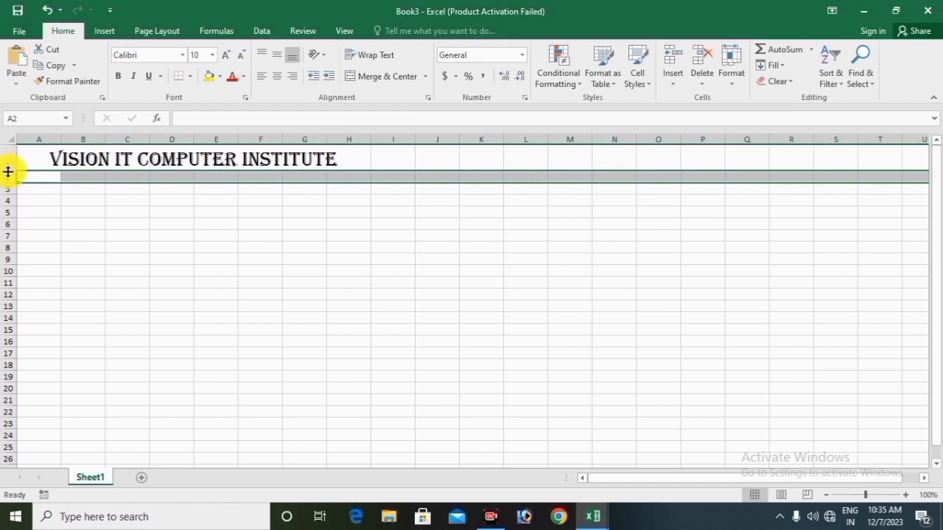
drag(8, 171, 8, 198)
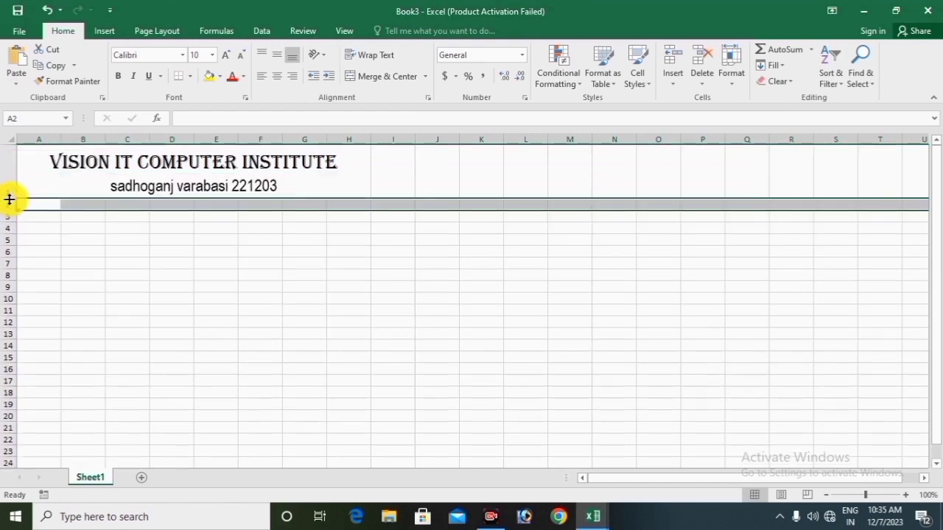
click(155, 237)
click(133, 177)
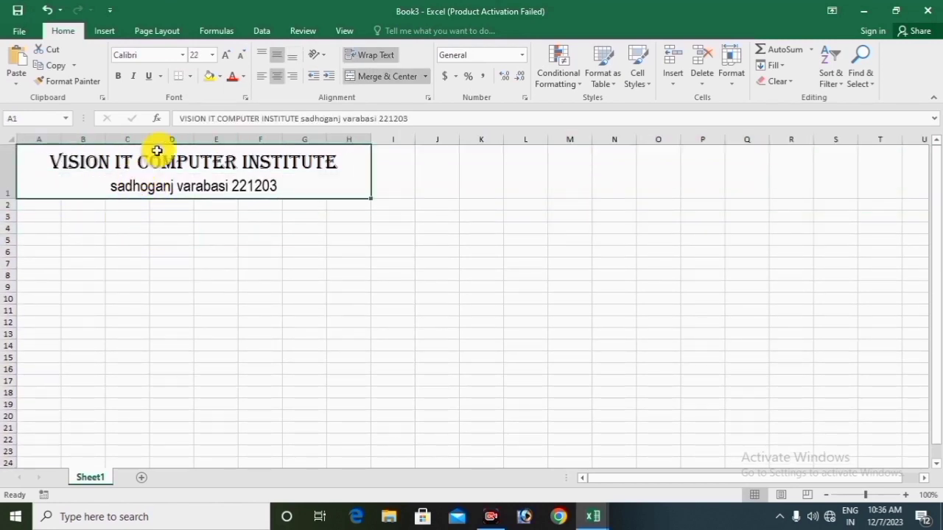
click(206, 78)
- Apply All Borders to the range A1:H23
drag(218, 170, 246, 451)
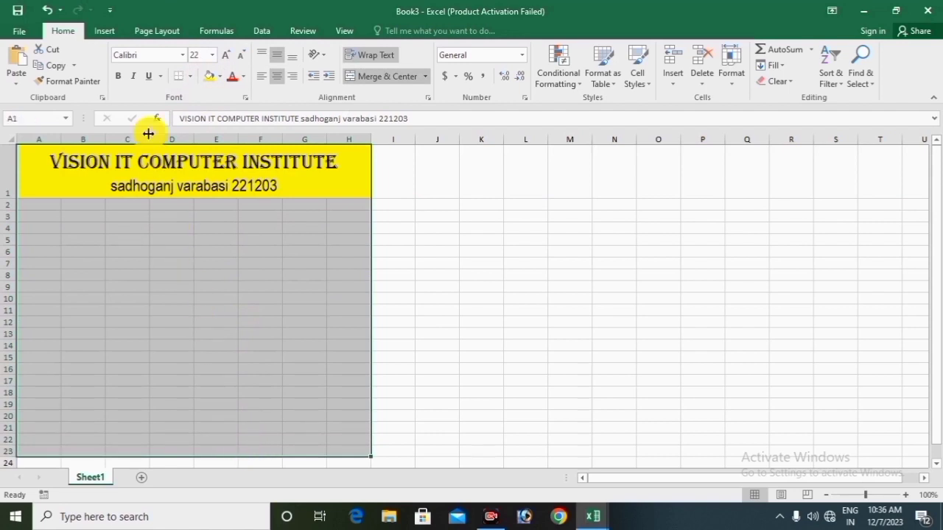
click(191, 77)
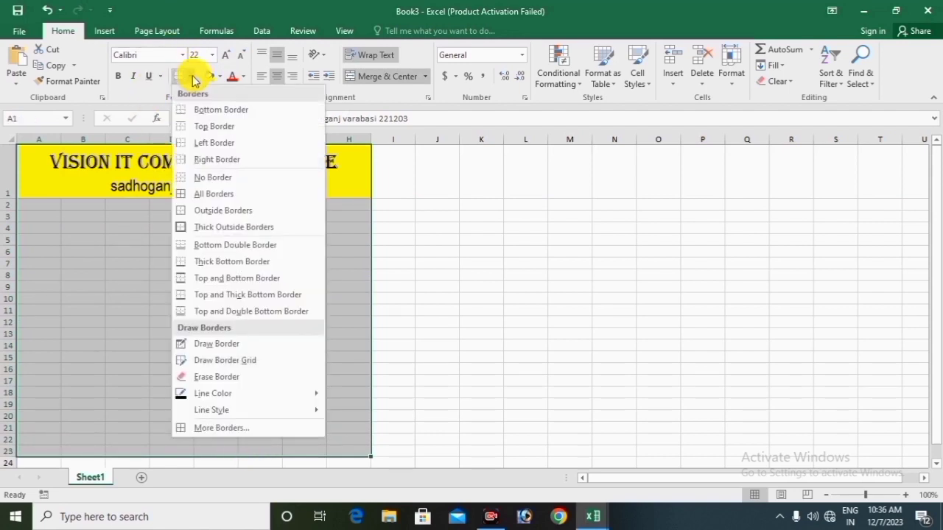
click(214, 193)
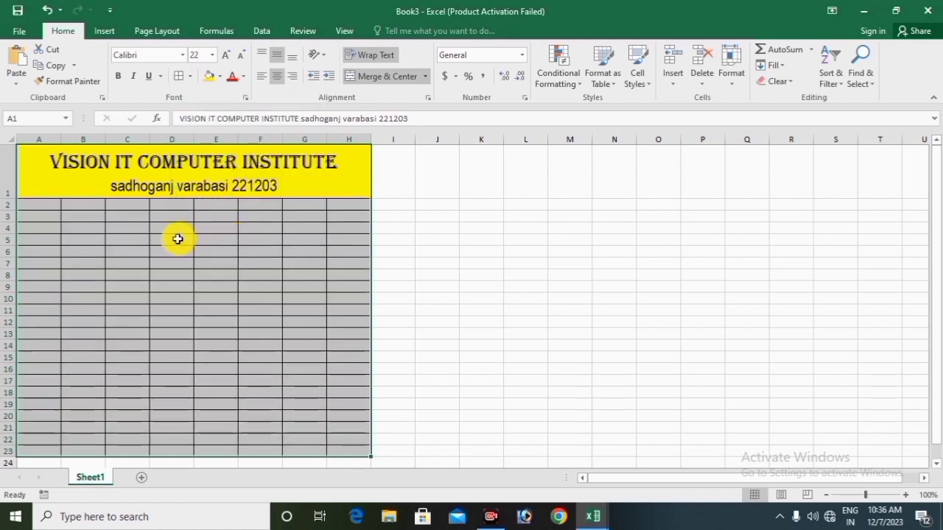
- Enter the title "invoice" in cell D2 below the institute heading
click(154, 206)
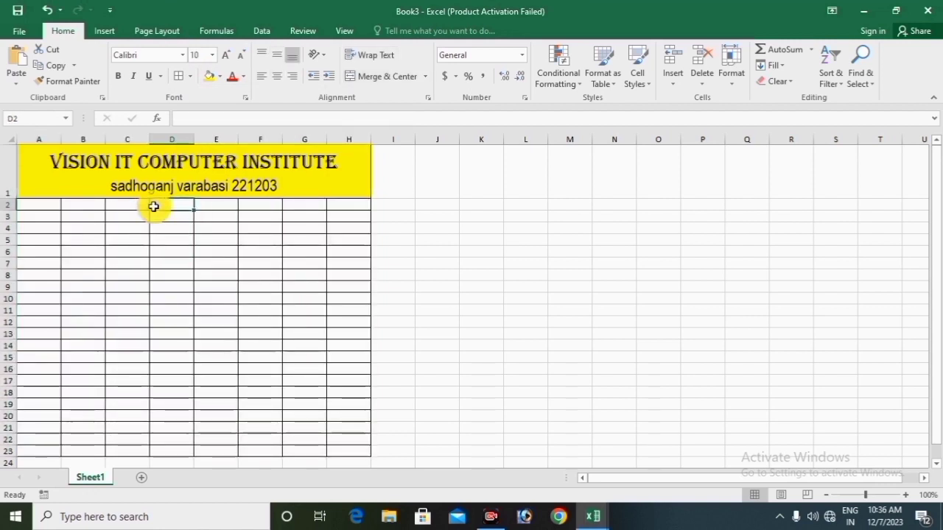
text(in)
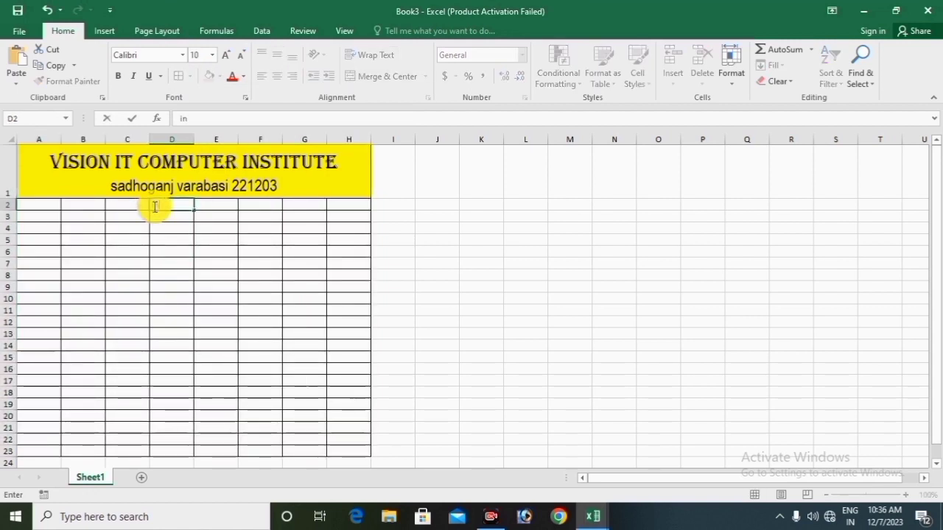
text(vo)
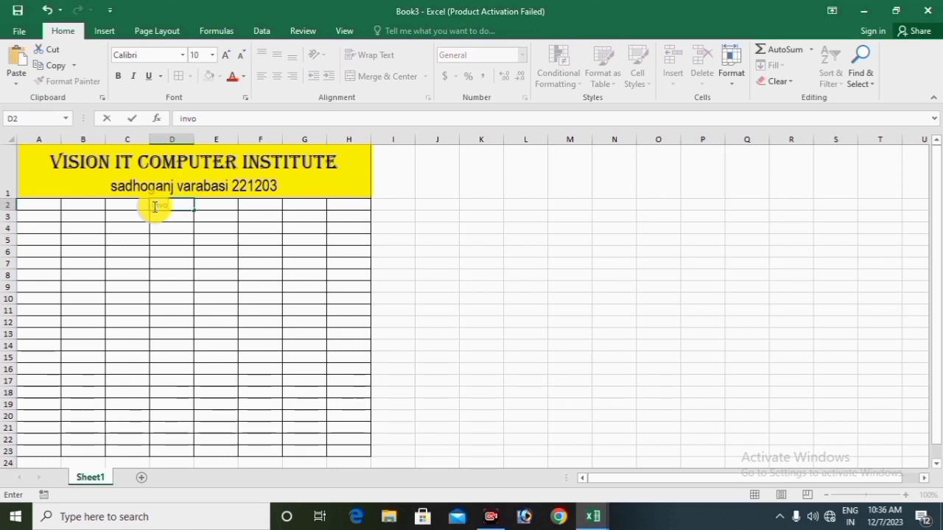
text(ice)
click(166, 225)
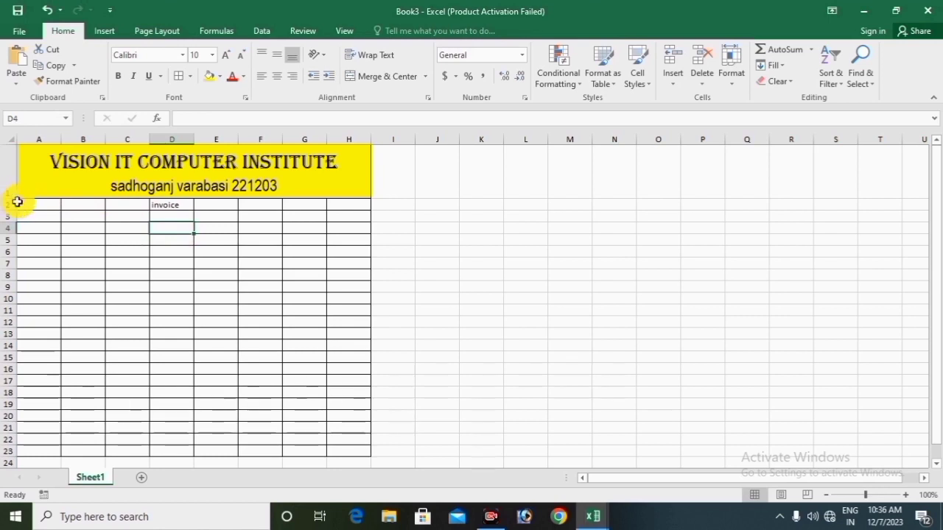
- Merge and center the range C2:E3 around the "invoice" title
drag(114, 207, 210, 214)
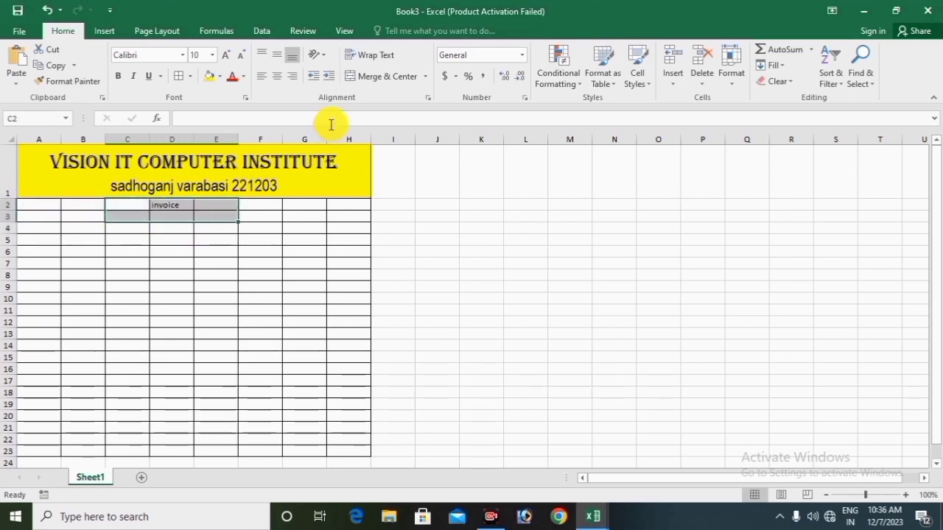
click(384, 76)
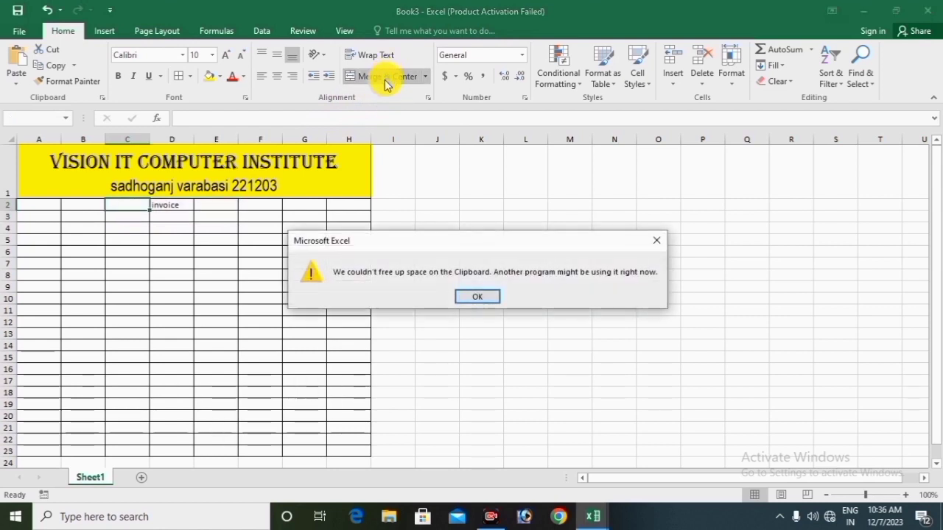
click(477, 297)
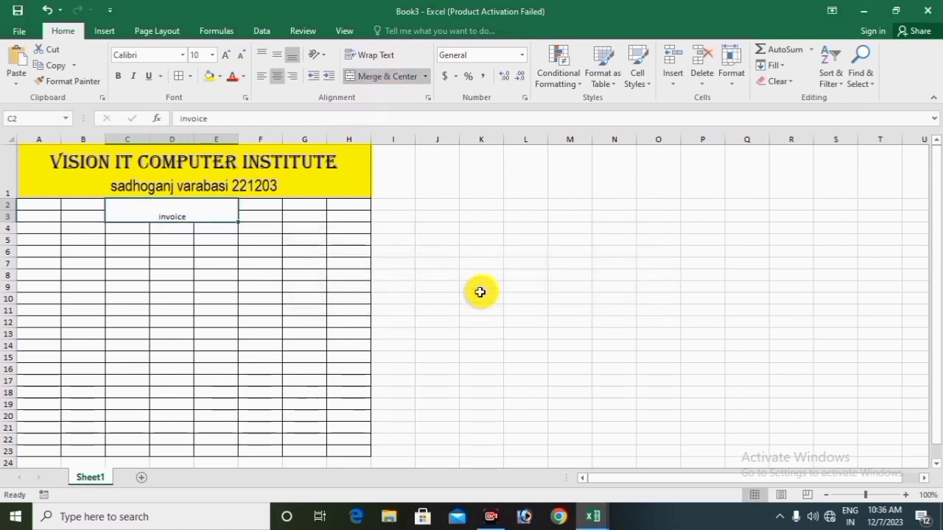
- Middle-align the "invoice" title vertically and enlarge its font size to 28
click(277, 54)
click(226, 56)
click(226, 56)
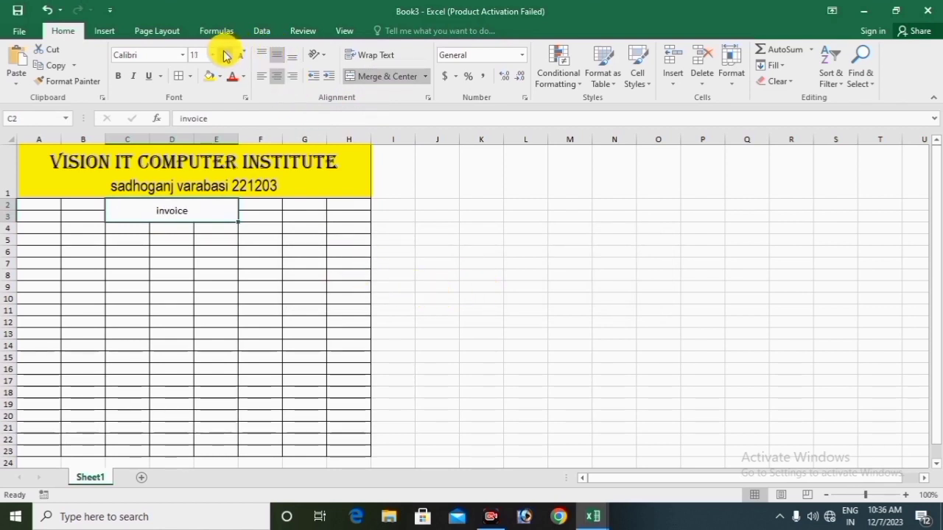
click(226, 56)
click(226, 56)
click(226, 56)
click(227, 56)
click(226, 56)
click(226, 56)
click(226, 56)
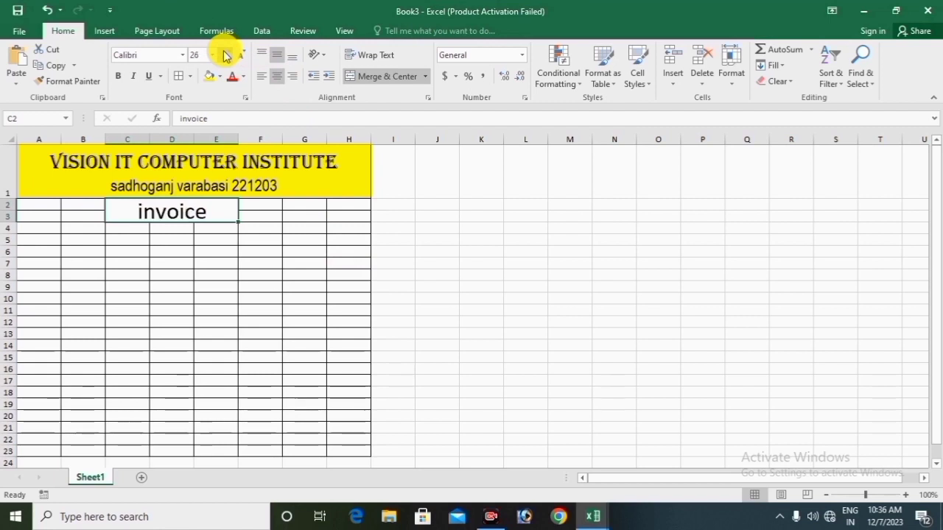
click(226, 56)
click(344, 285)
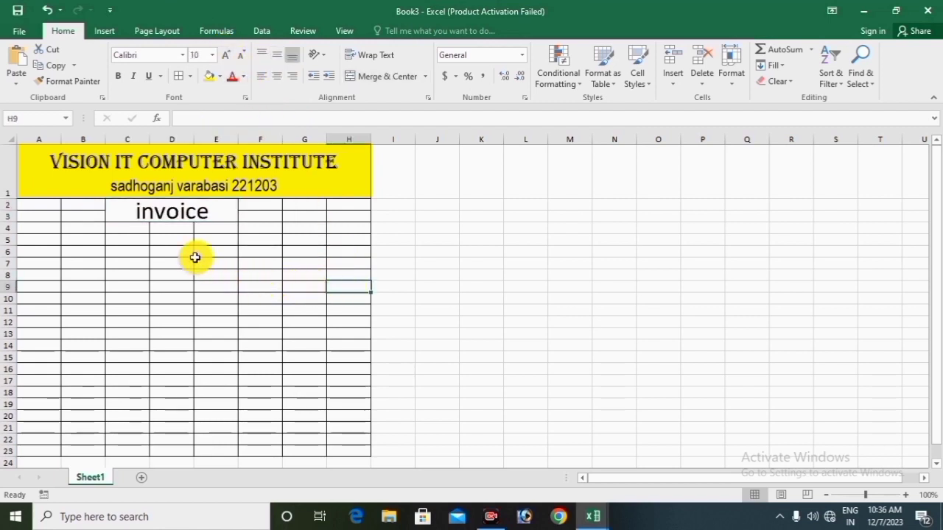
- Fill the merged "invoice" title cell with light blue
click(114, 217)
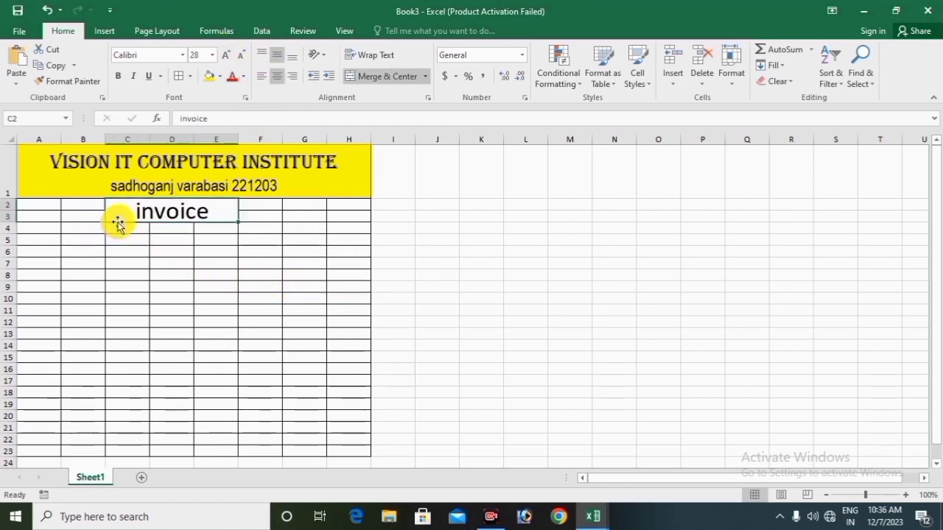
click(223, 79)
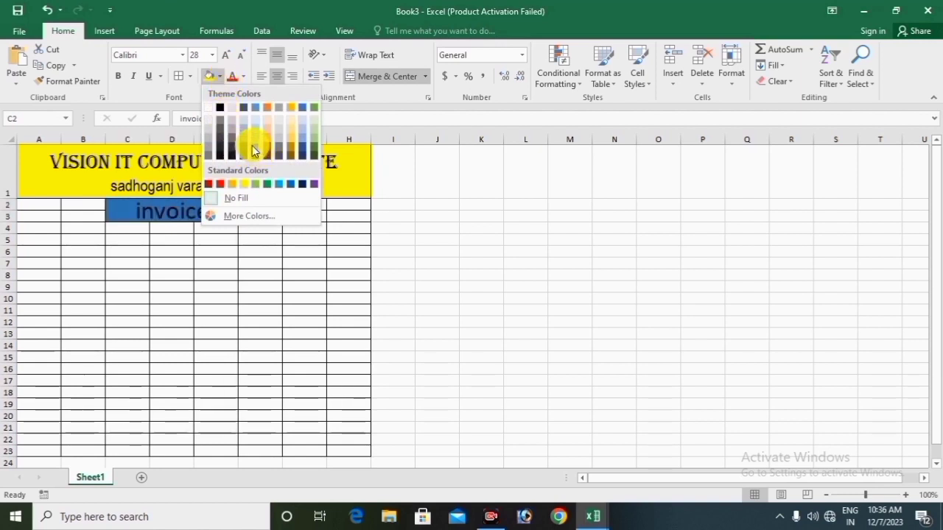
click(347, 237)
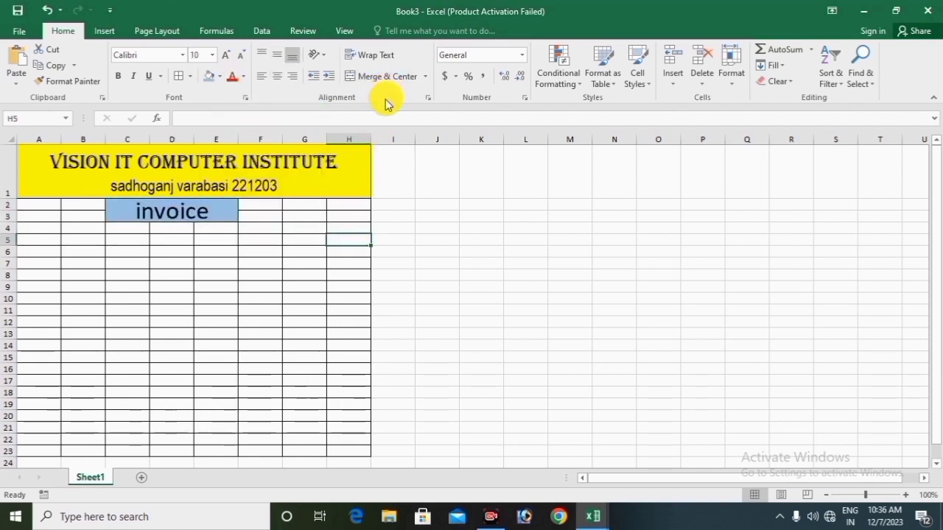
- Enter the column header "S.N" in cell A4
click(162, 251)
click(48, 229)
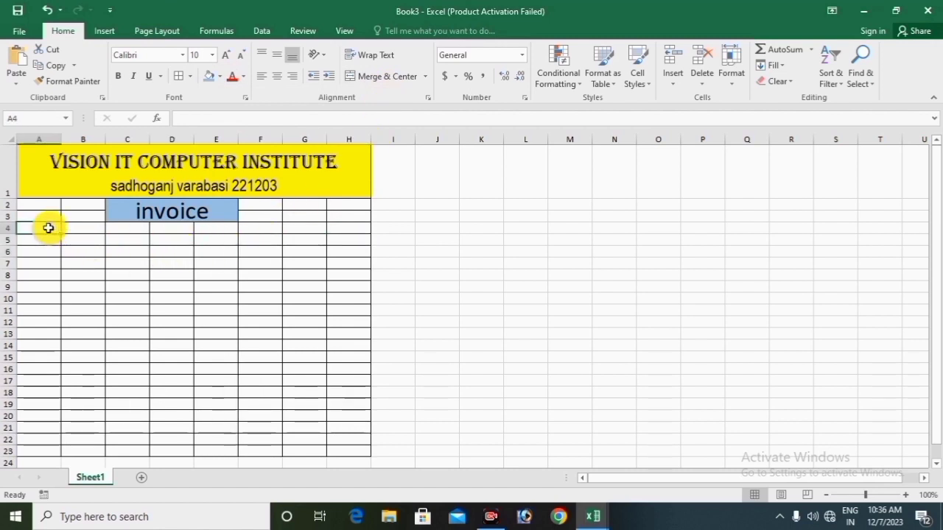
text(s)
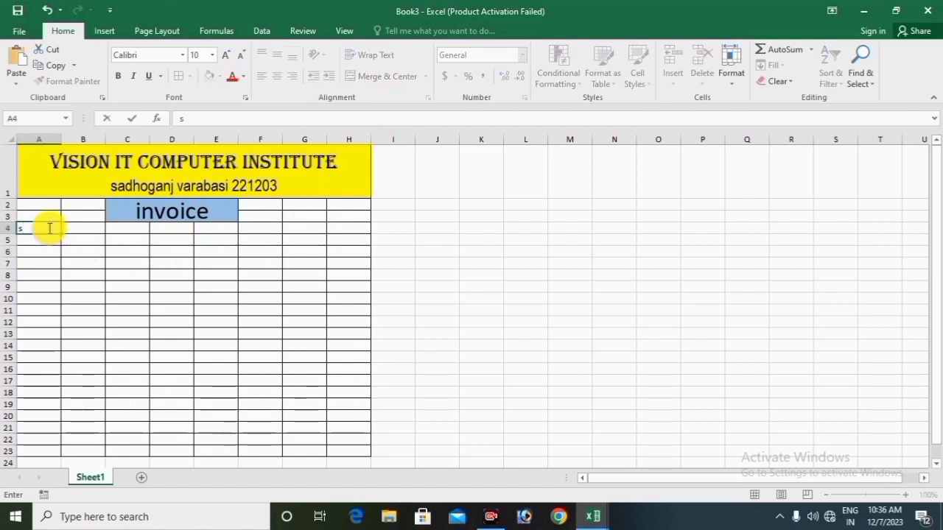
key(BackSpace)
text(S.)
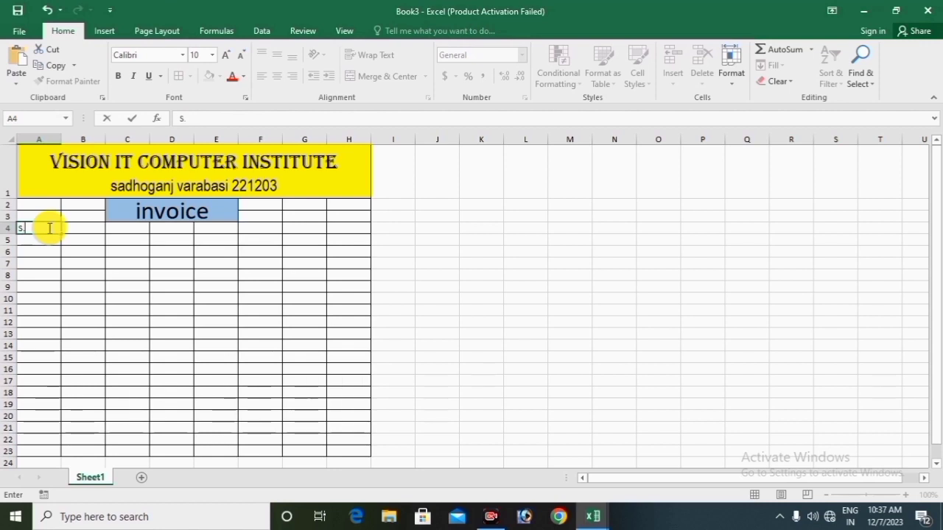
text(N)
click(120, 254)
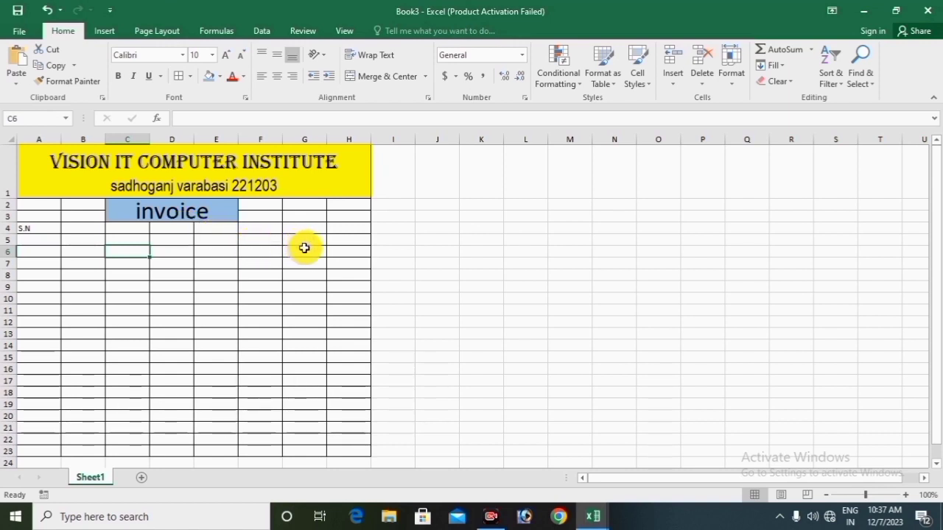
- Enter the column headers "AMOUNT" in cell H4 and "RATE" in cell G4
click(354, 230)
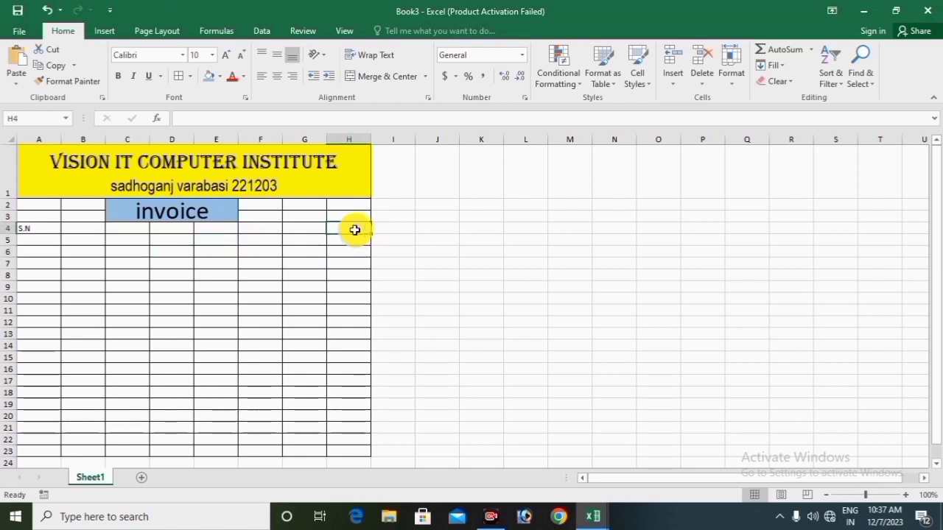
text(AMOUNT)
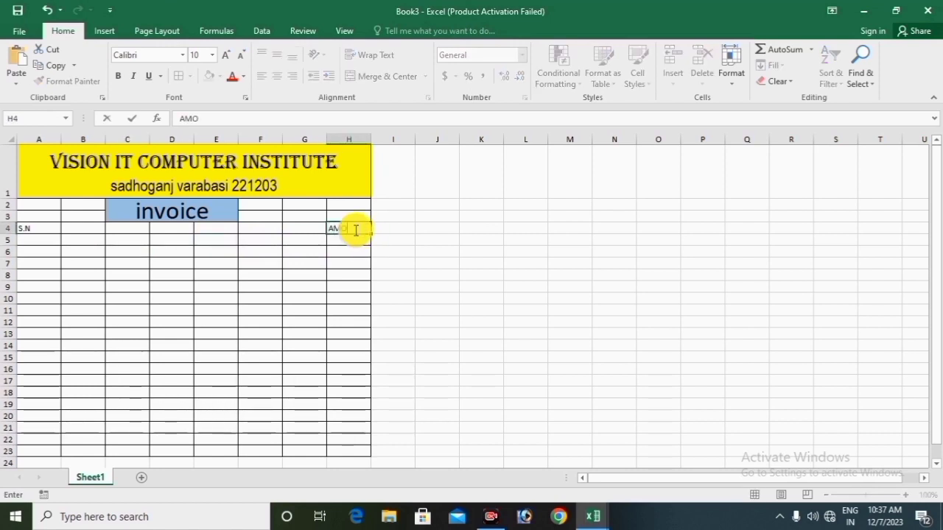
click(299, 251)
click(254, 227)
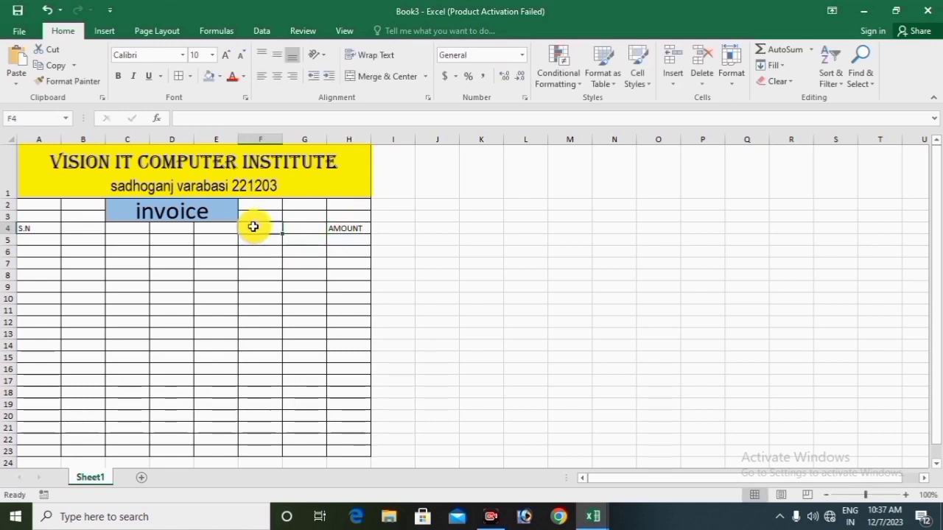
click(304, 228)
text(RATE)
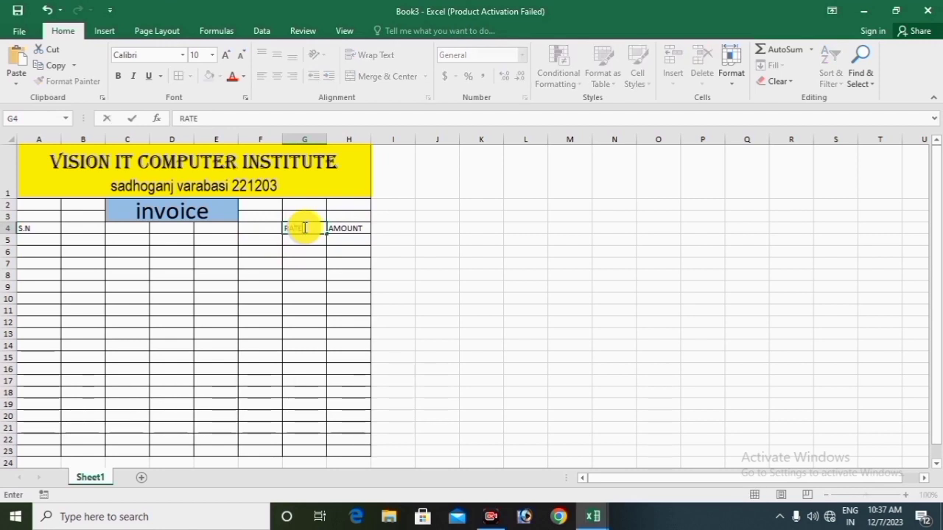
click(248, 267)
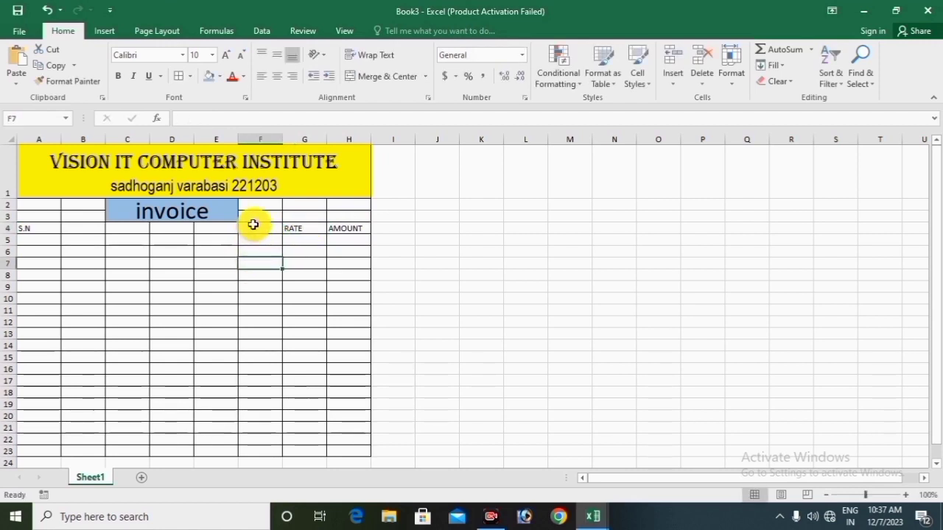
- Enter the column header "QTY" in cell F4
click(255, 227)
text(Q)
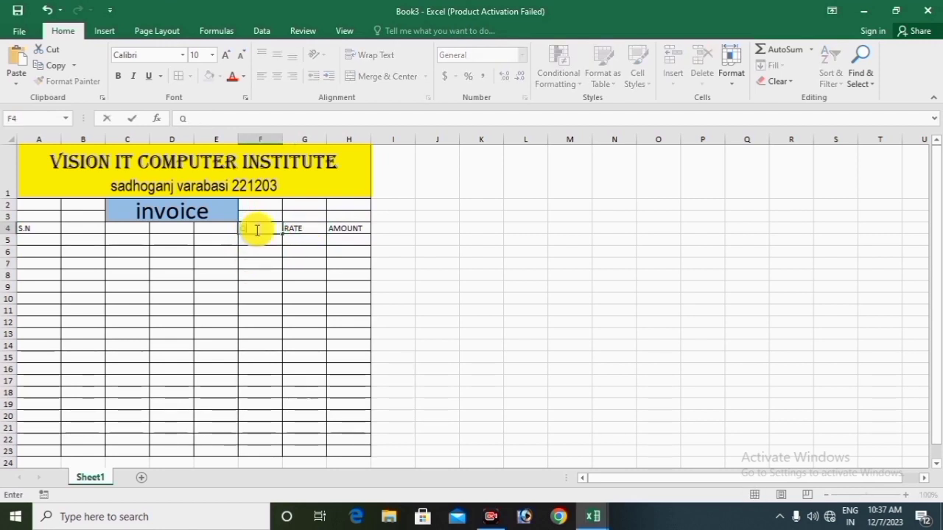
text(TY)
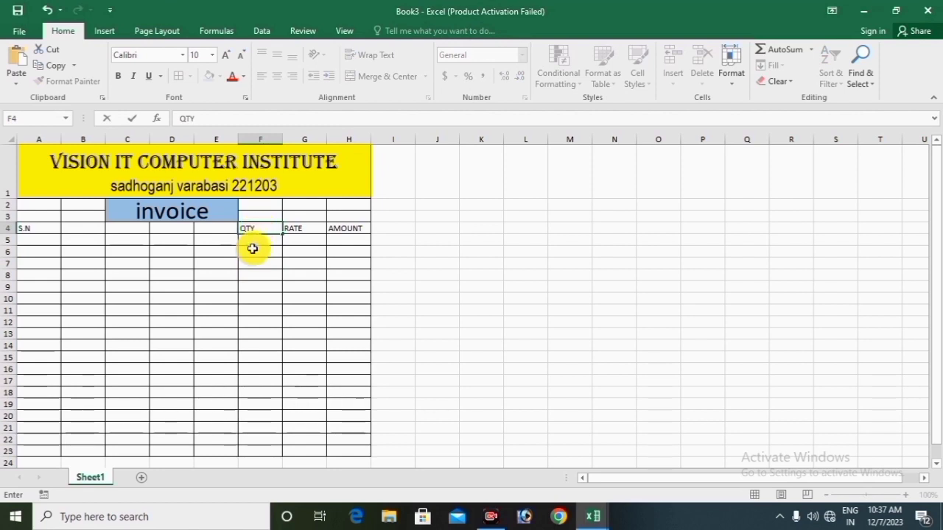
click(204, 274)
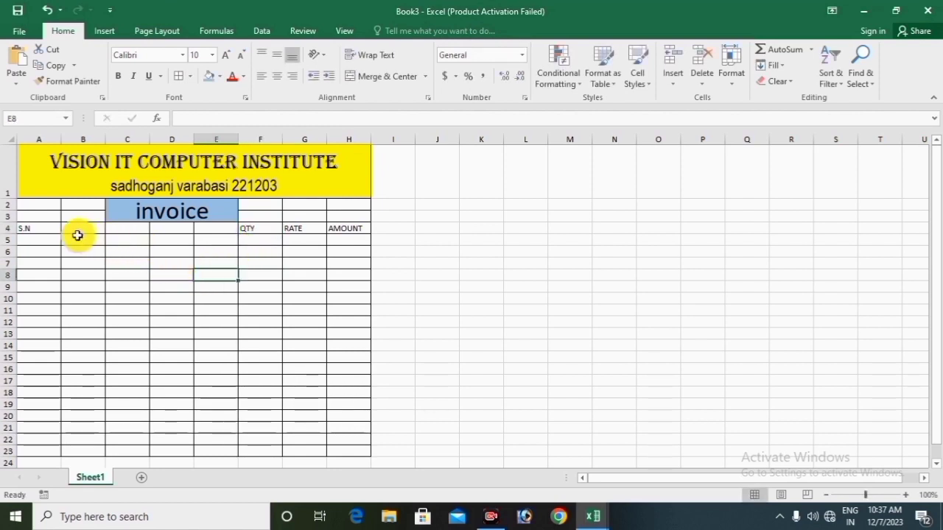
- Merge the range B4:E23 across, giving one wide cell per row between the S.N and QTY columns
drag(78, 232, 225, 451)
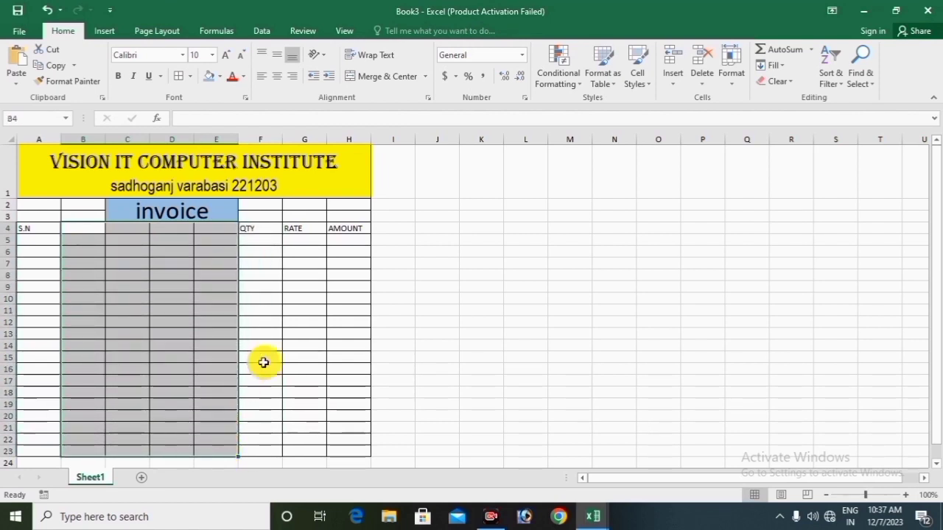
click(426, 76)
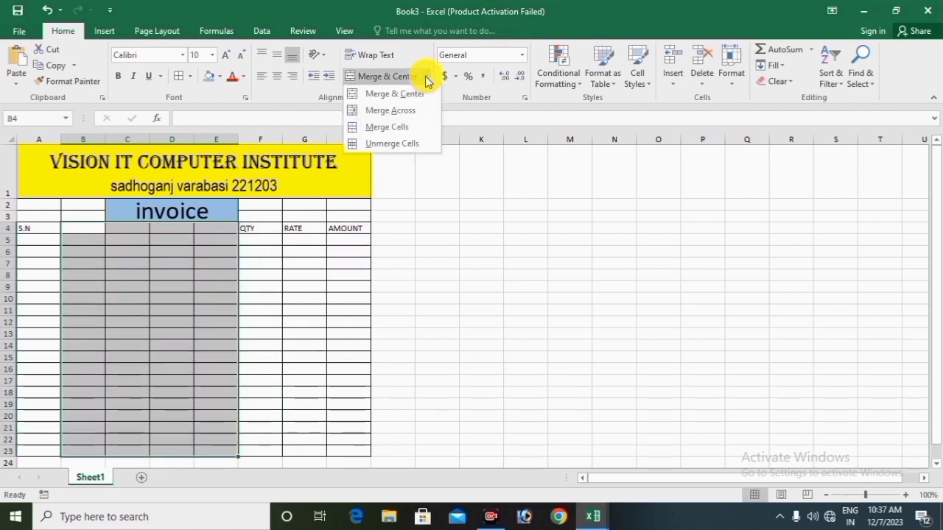
click(391, 110)
click(286, 295)
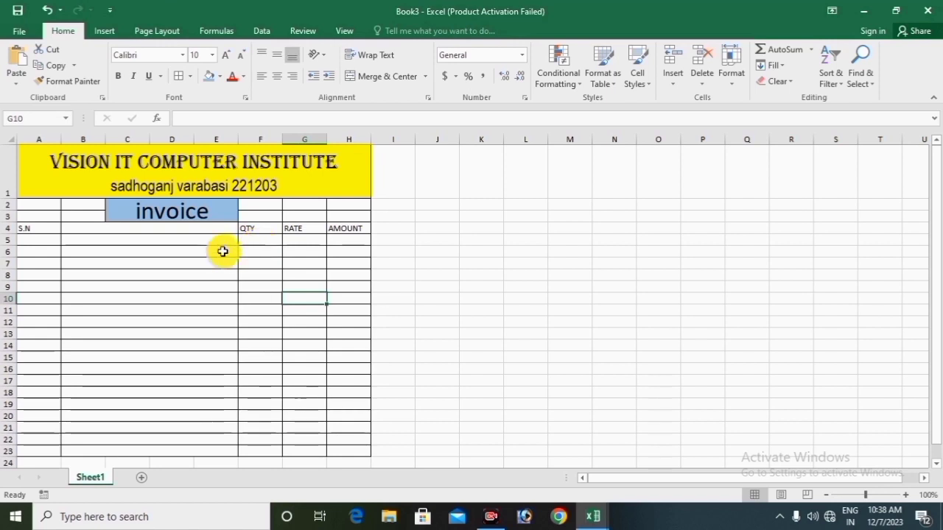
click(155, 240)
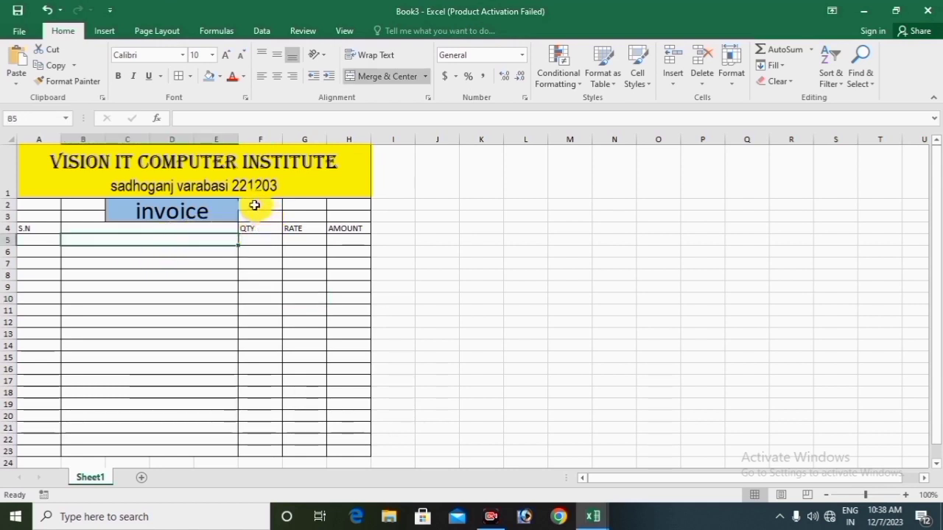
- Merge F2:H2 and F3:H3 across into one cell per row beside the "invoice" title
drag(254, 205, 334, 204)
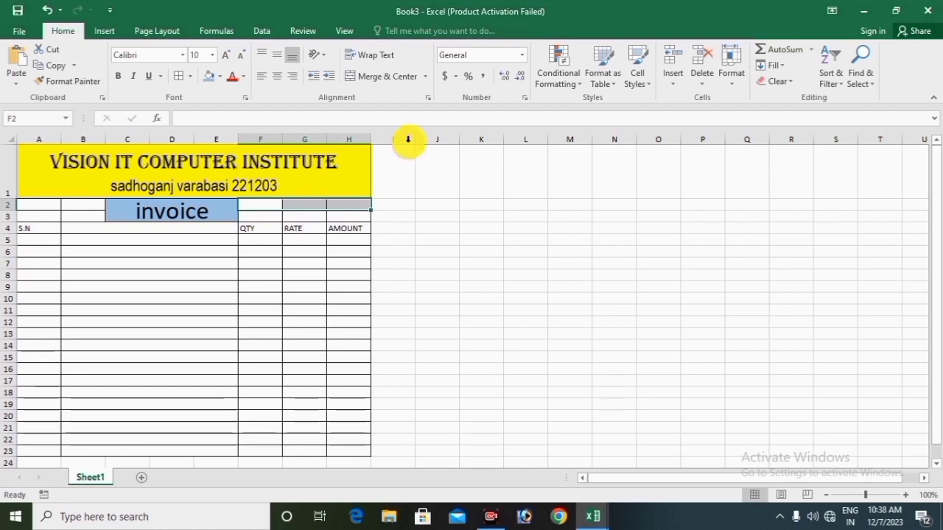
click(425, 78)
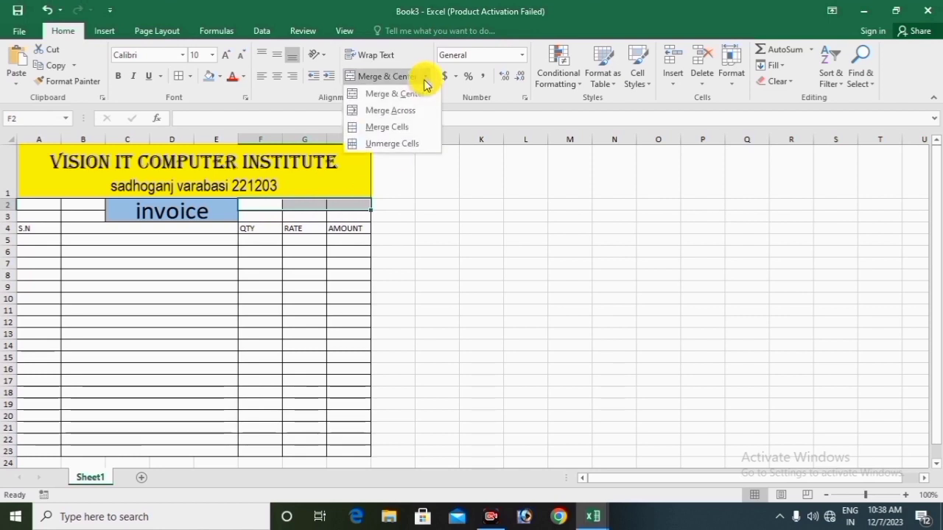
click(413, 110)
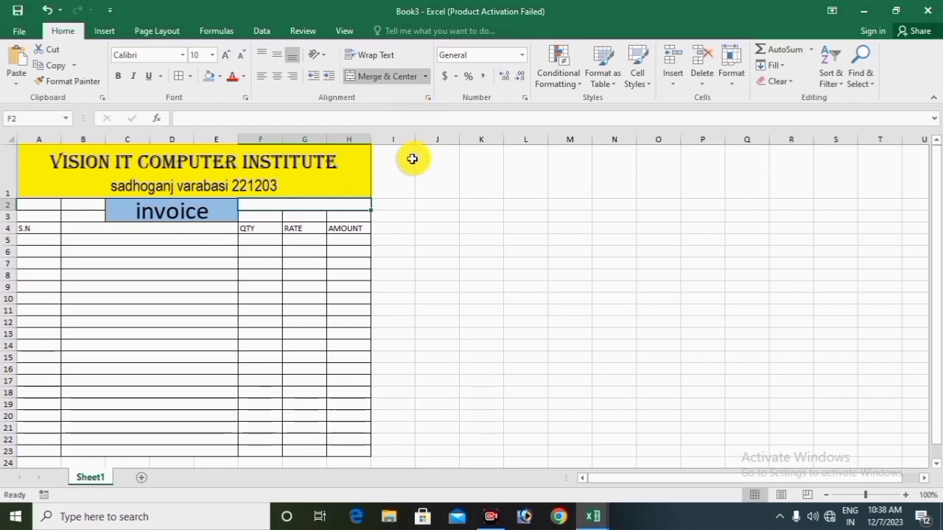
click(420, 217)
drag(243, 217, 331, 215)
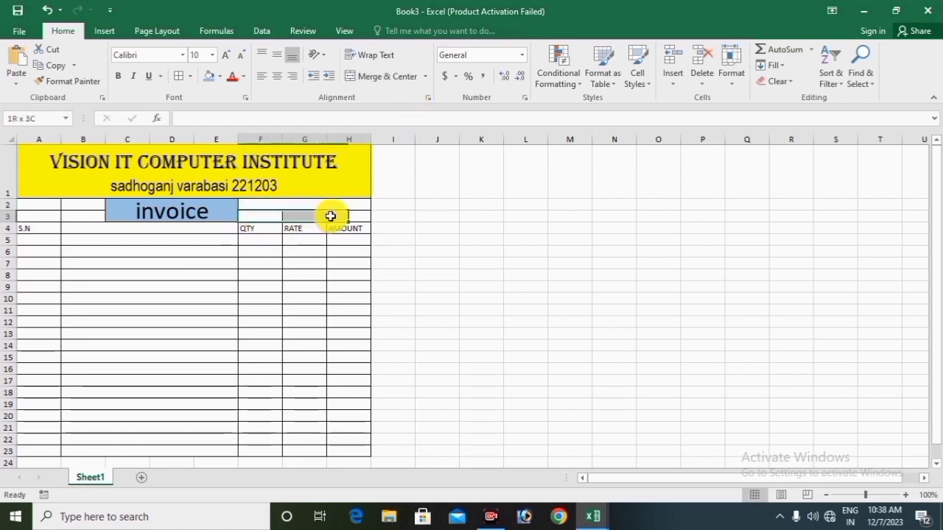
click(424, 76)
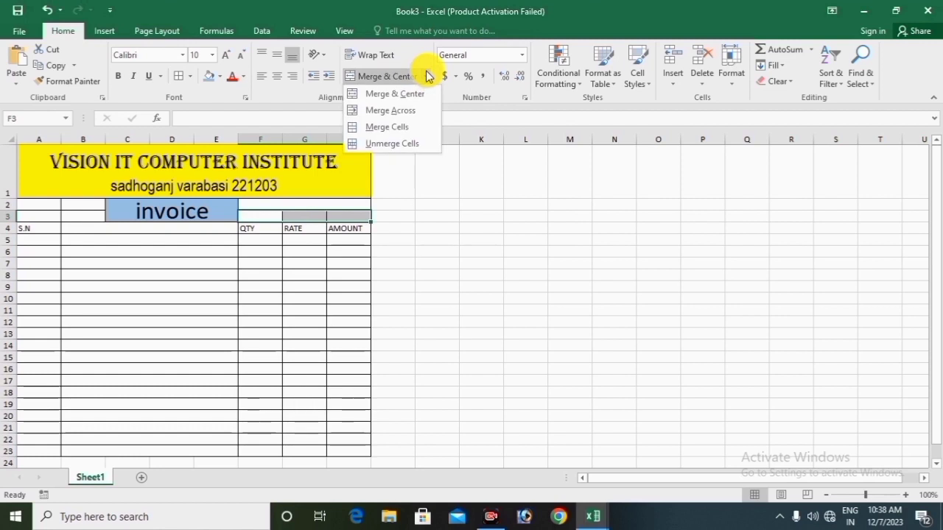
click(419, 112)
click(420, 250)
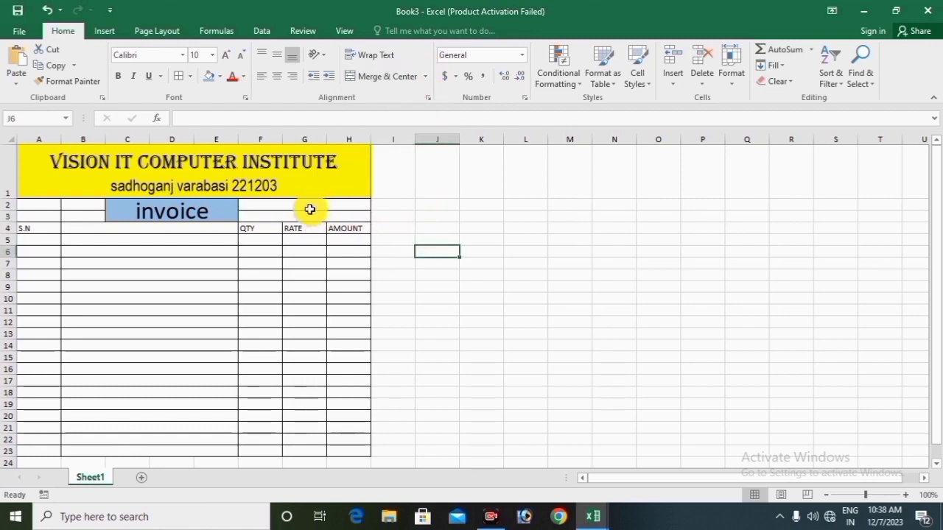
- Enter the labels "CUSTOMER" in merged cell F2 and "ADDRESS" in merged cell F3, each followed by a dotted fill-in line
click(309, 209)
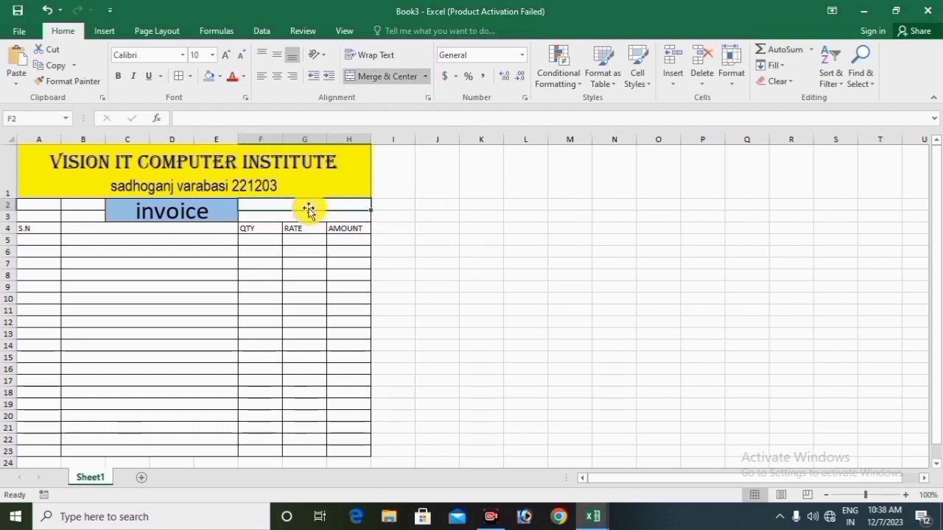
text(CU)
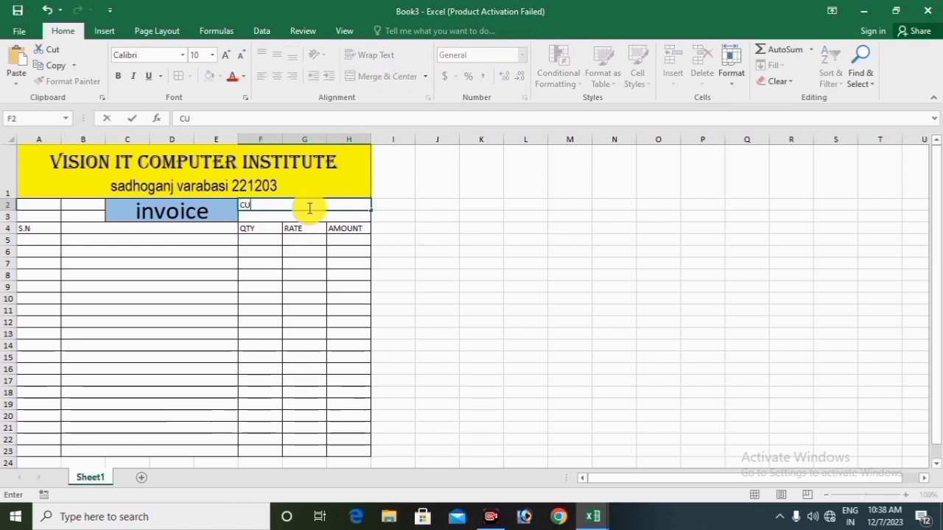
text(STOMER)
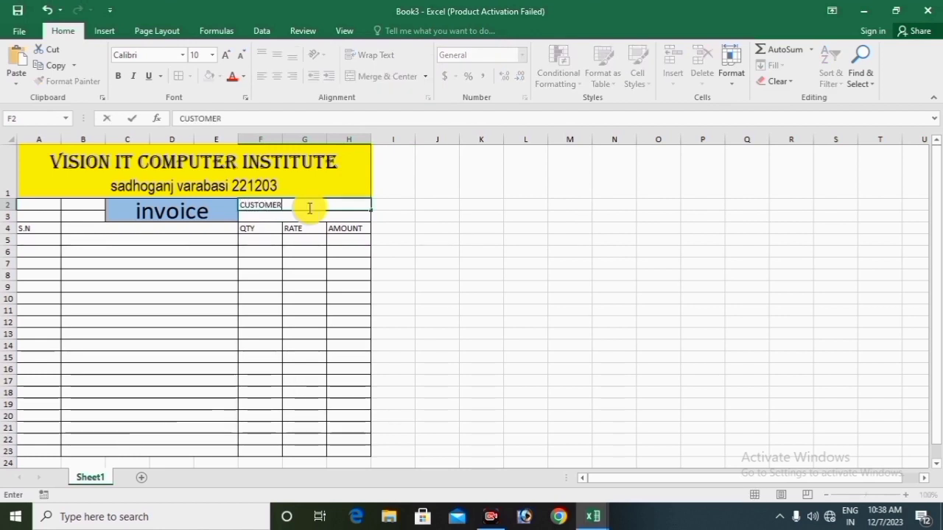
text(..................................)
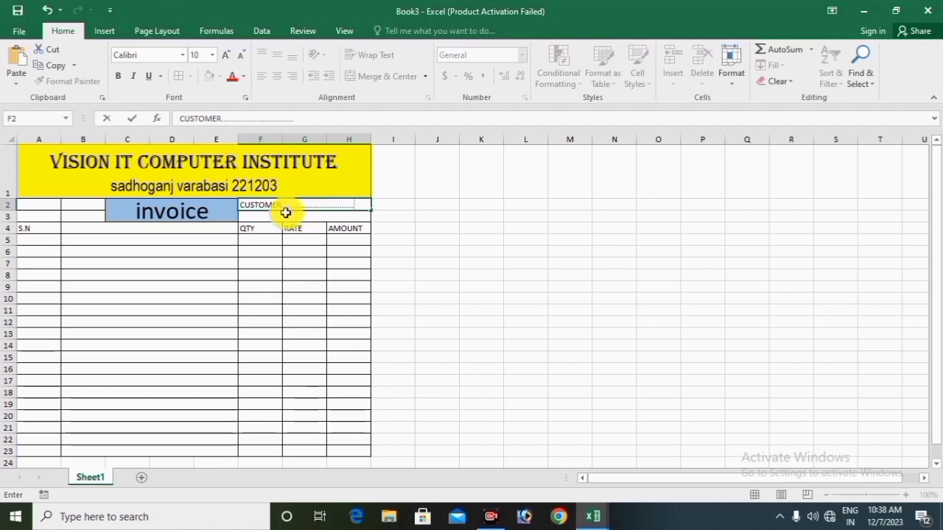
click(287, 212)
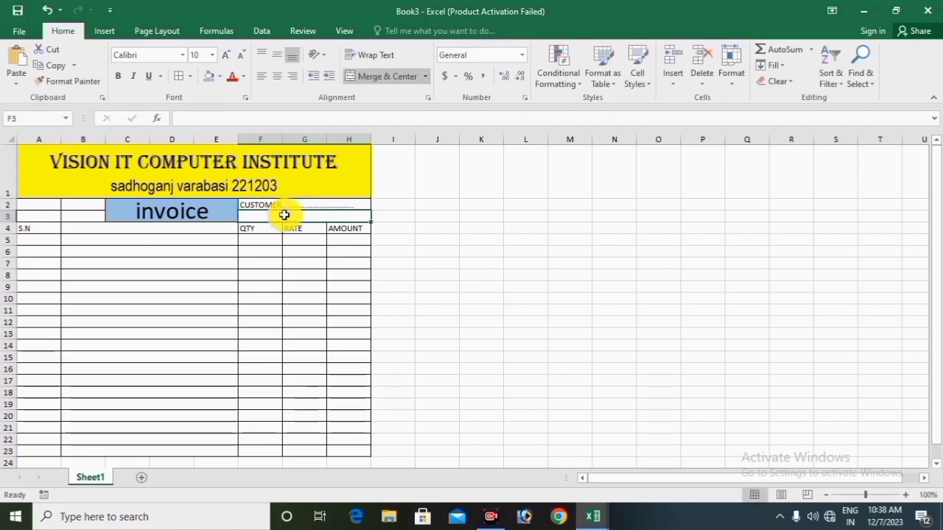
text(A)
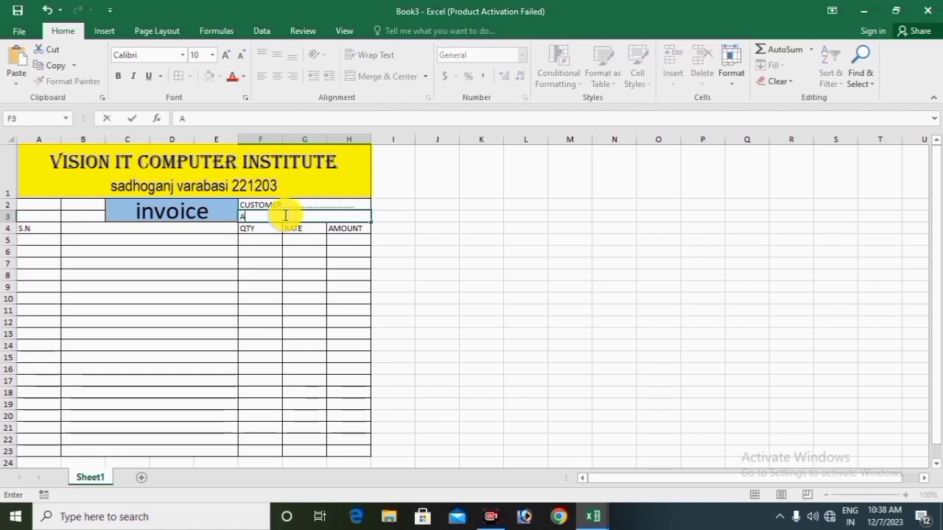
text(DDRE)
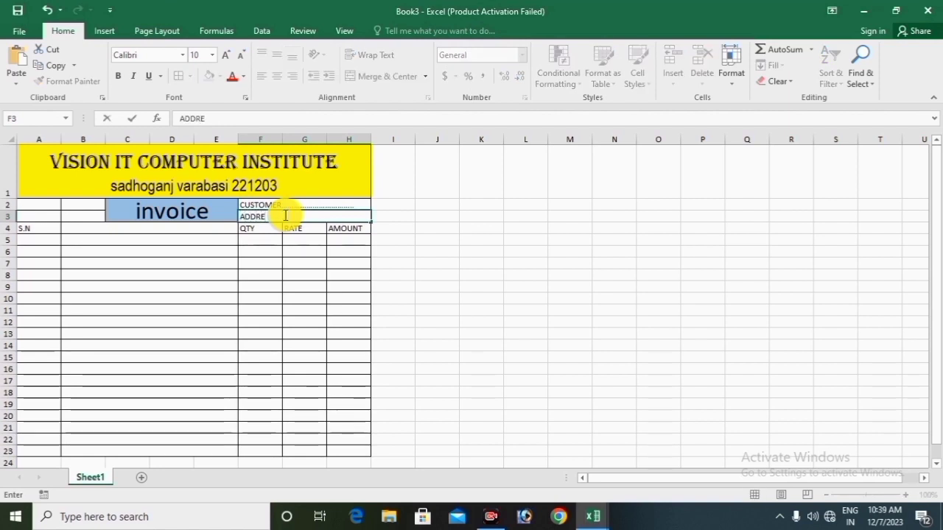
text(SS.....................)
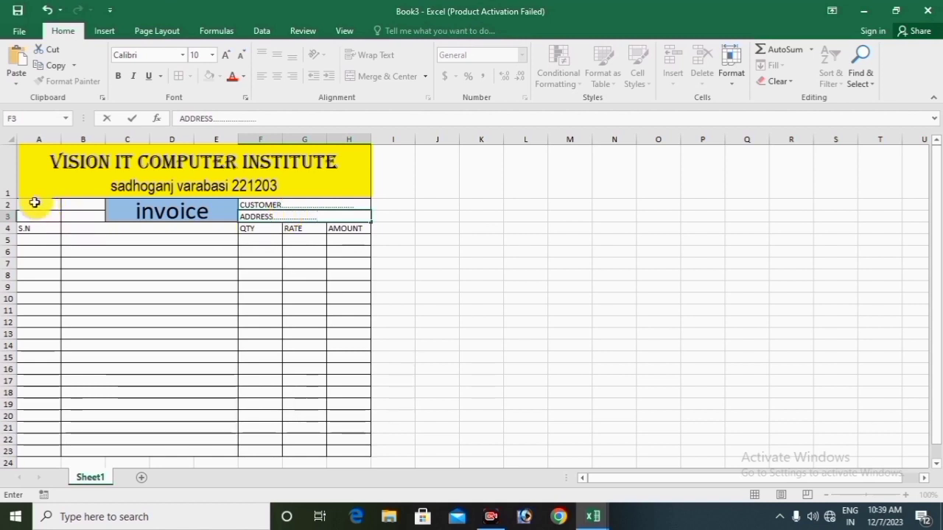
- Merge A2:B2 and A3:B3 across into one cell per row before the "invoice" title
drag(34, 203, 78, 215)
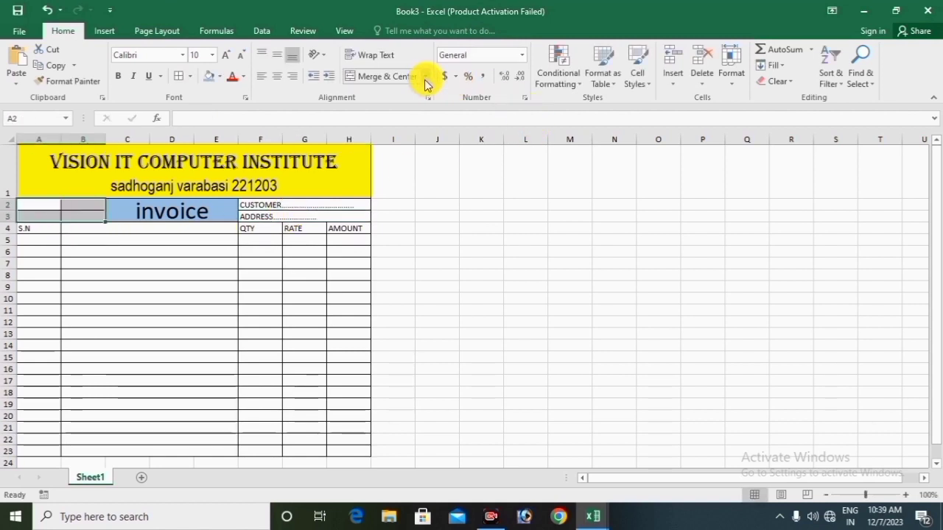
click(425, 83)
click(423, 108)
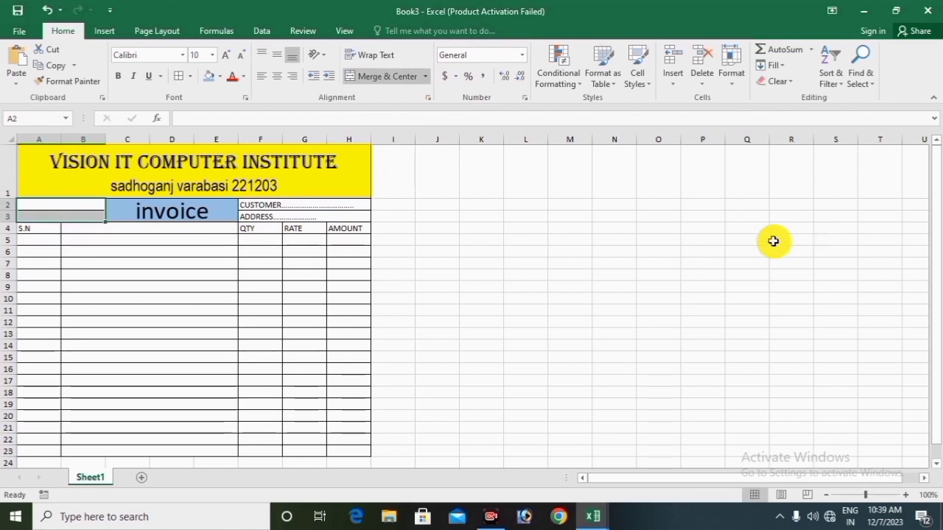
click(479, 312)
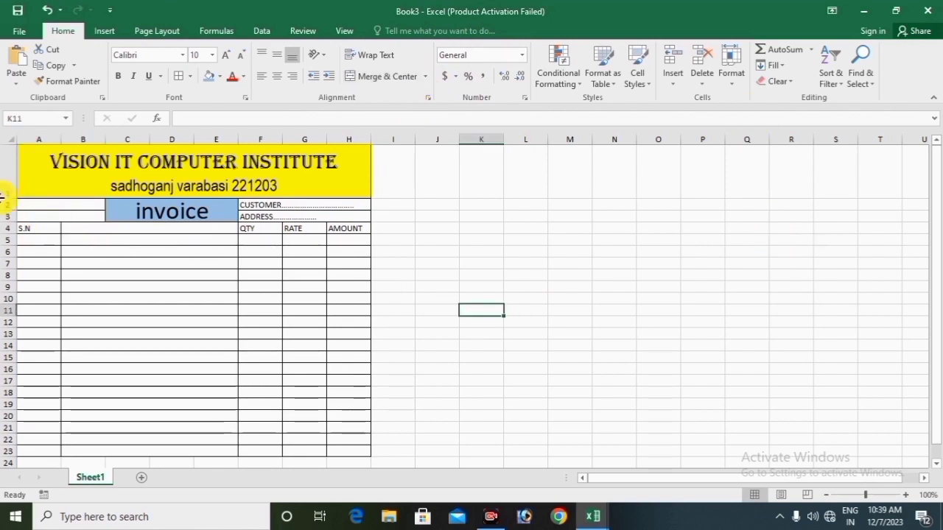
- Enter the labels "DATE" in merged cell A2 and "BILL NO" in merged cell A3, each followed by a dotted fill-in line
click(45, 208)
text(DATE.......................)
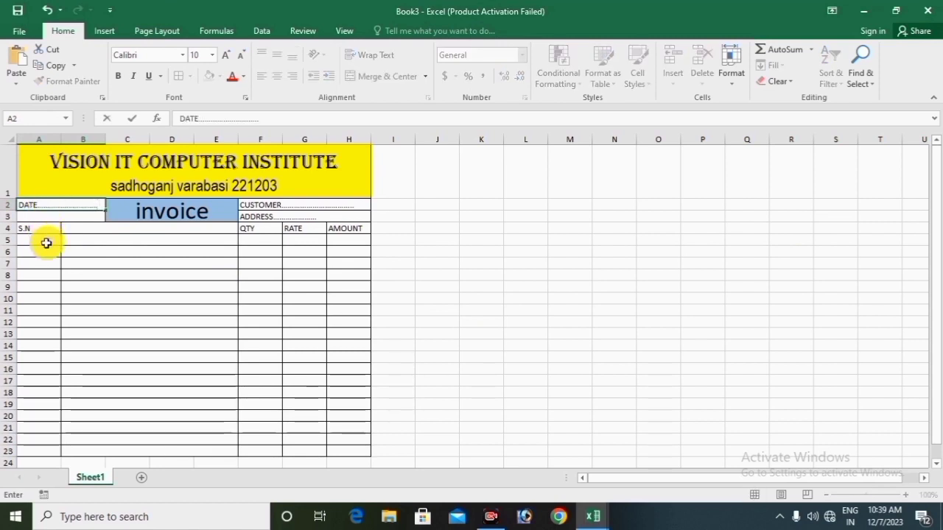
click(44, 217)
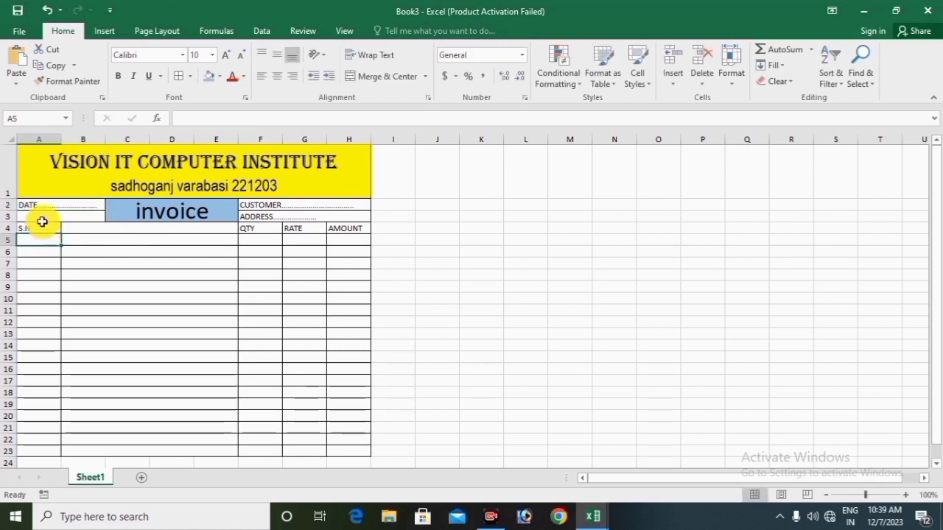
text(BILL)
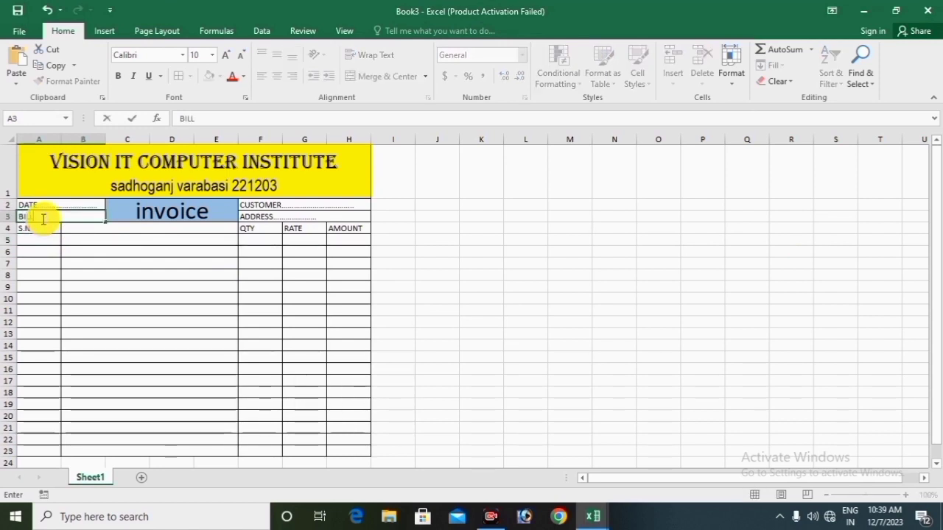
text( NO)
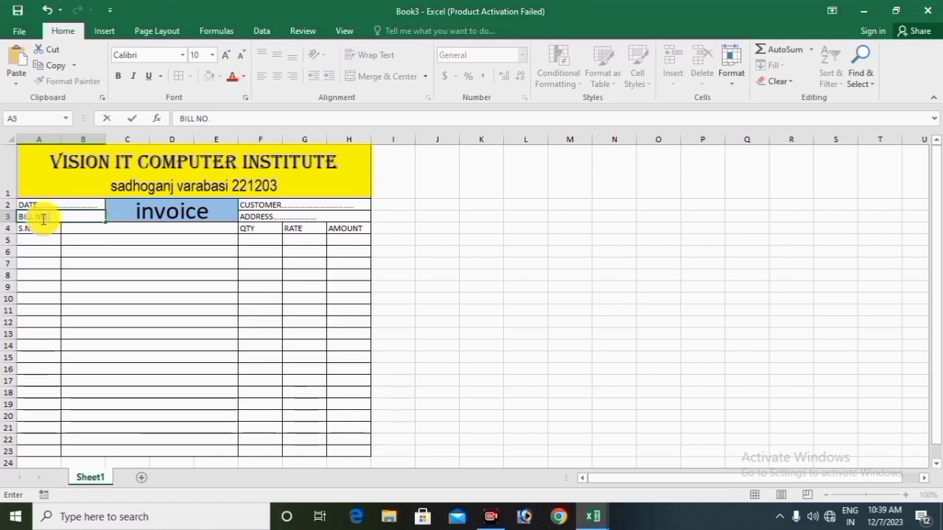
text(.....................)
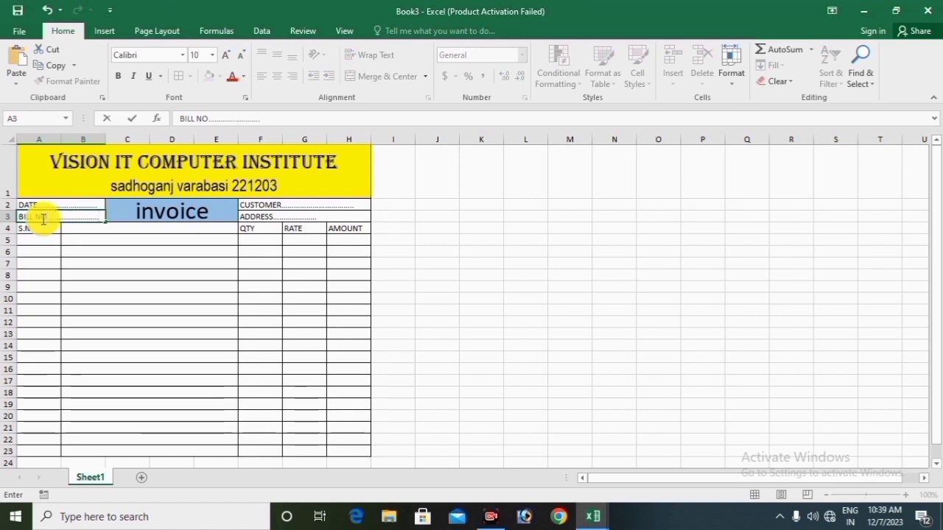
click(92, 277)
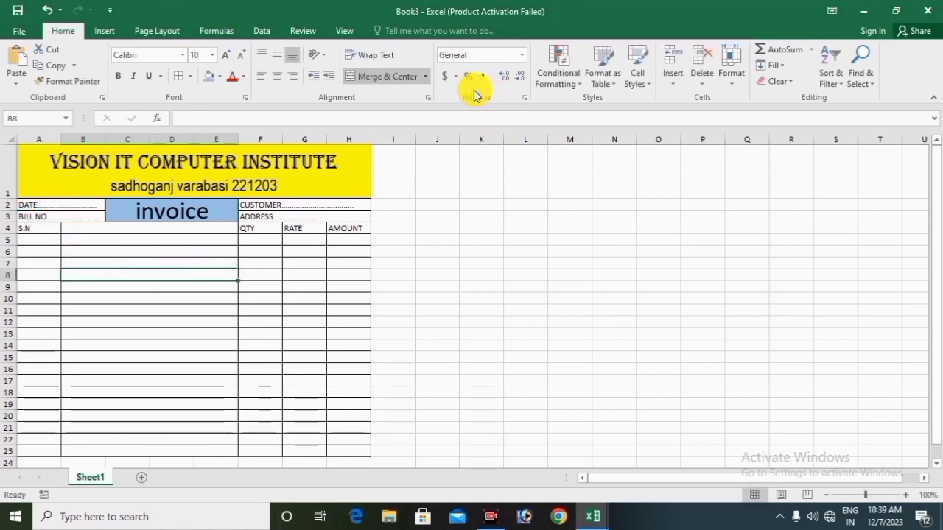
click(424, 77)
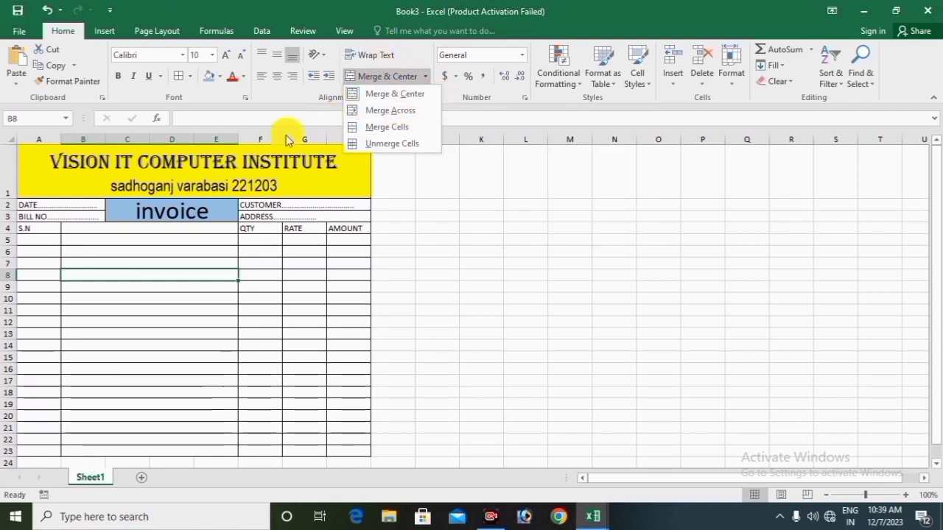
click(394, 132)
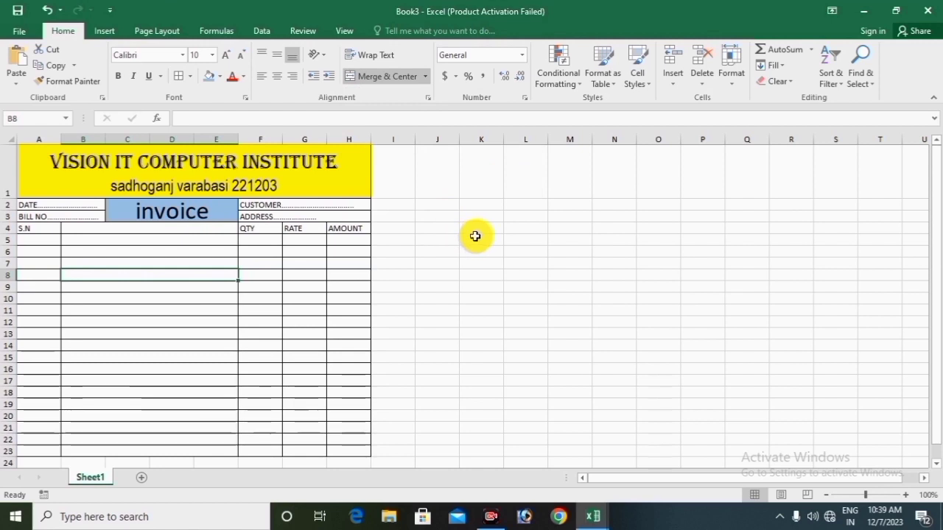
- Enter the sample text "VISION" in cell L6, outside the invoice
click(541, 254)
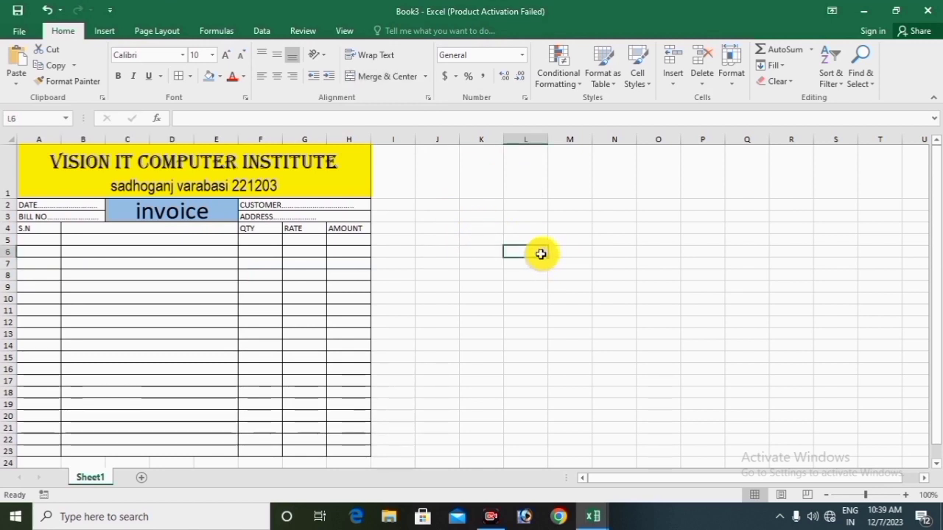
text(VISION)
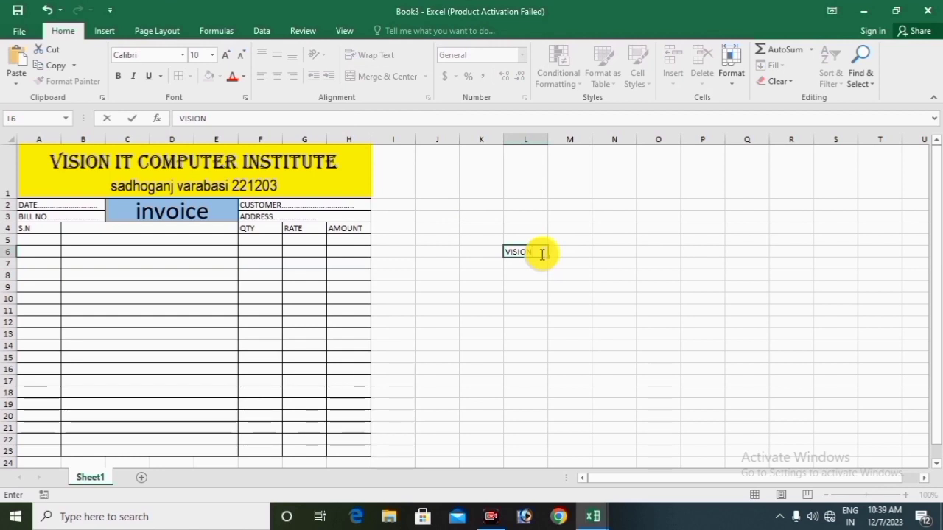
click(651, 286)
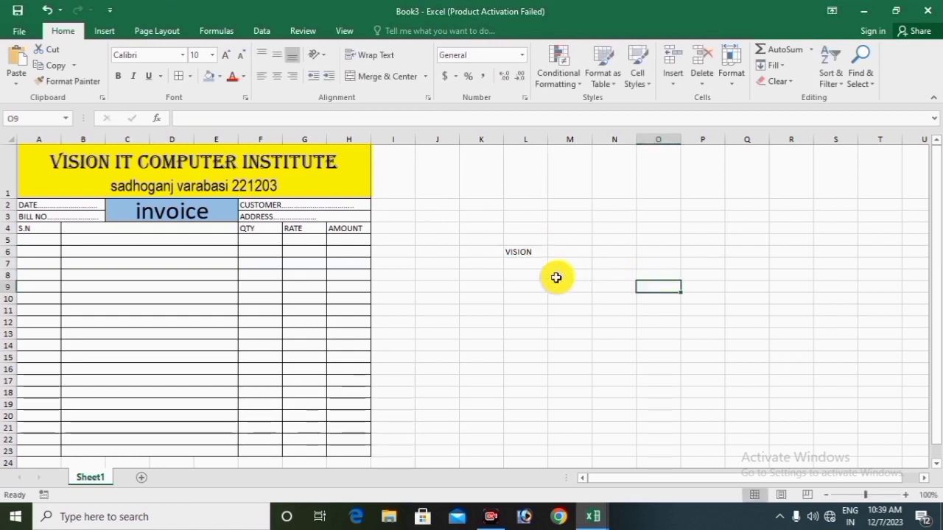
- Merge the range K5:O9 around the sample text into one cell using Merge Cells, and unmerge it again
drag(466, 236, 639, 285)
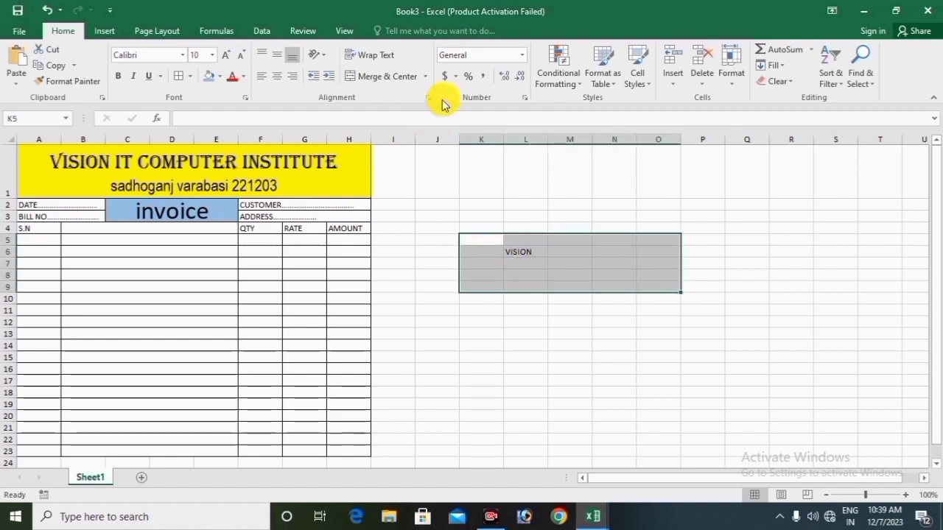
click(426, 77)
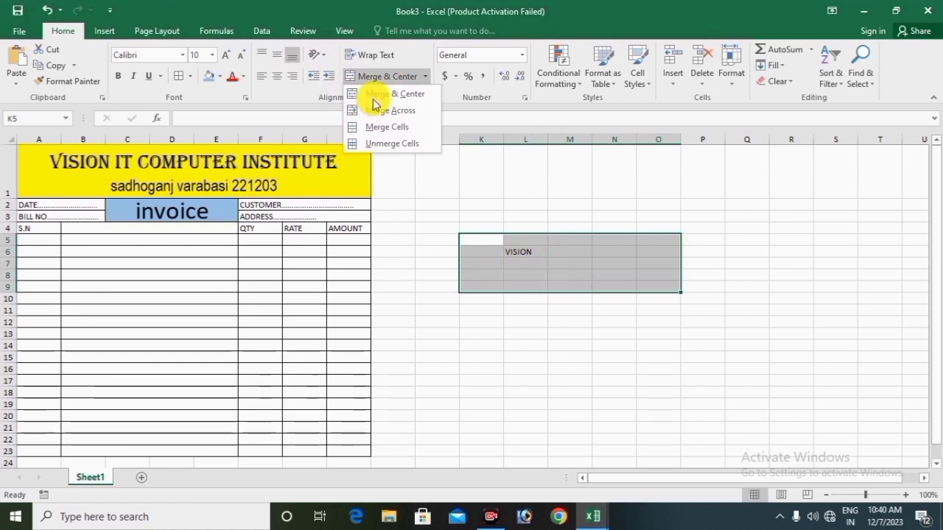
click(384, 126)
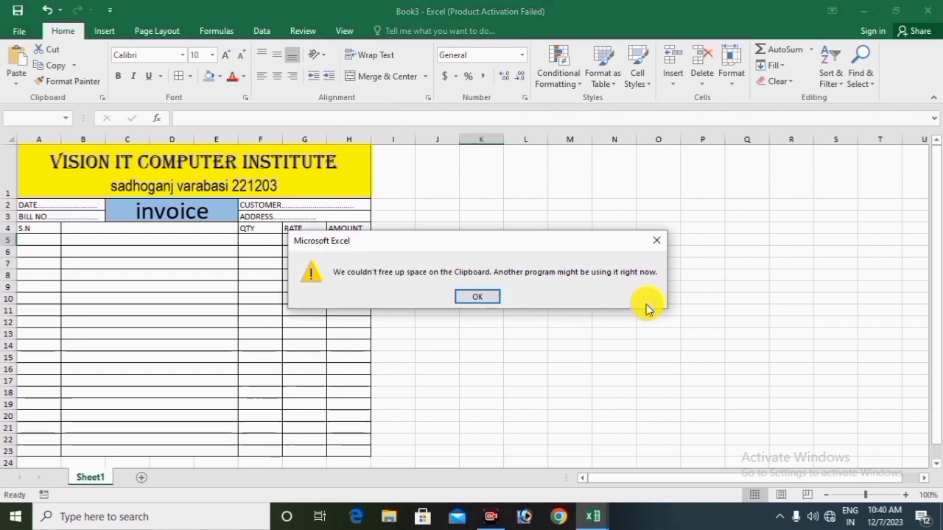
click(479, 297)
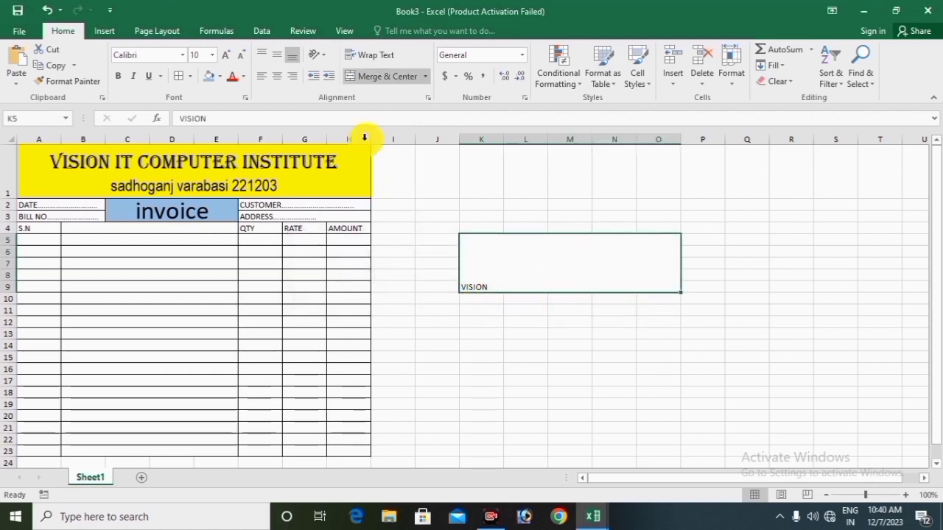
click(422, 77)
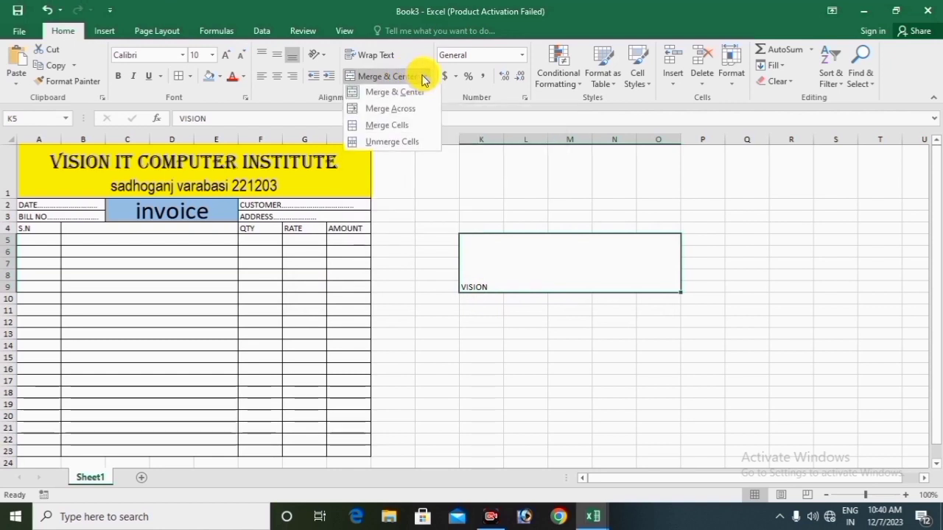
click(385, 145)
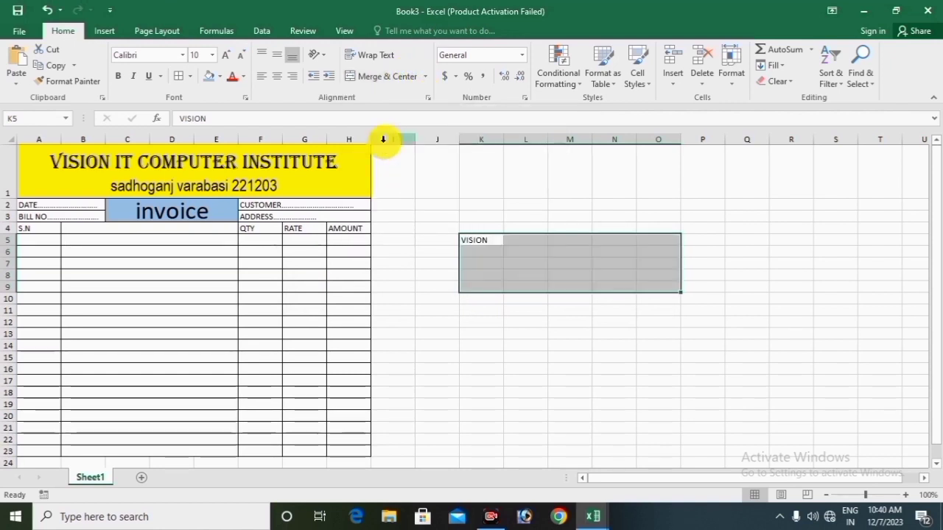